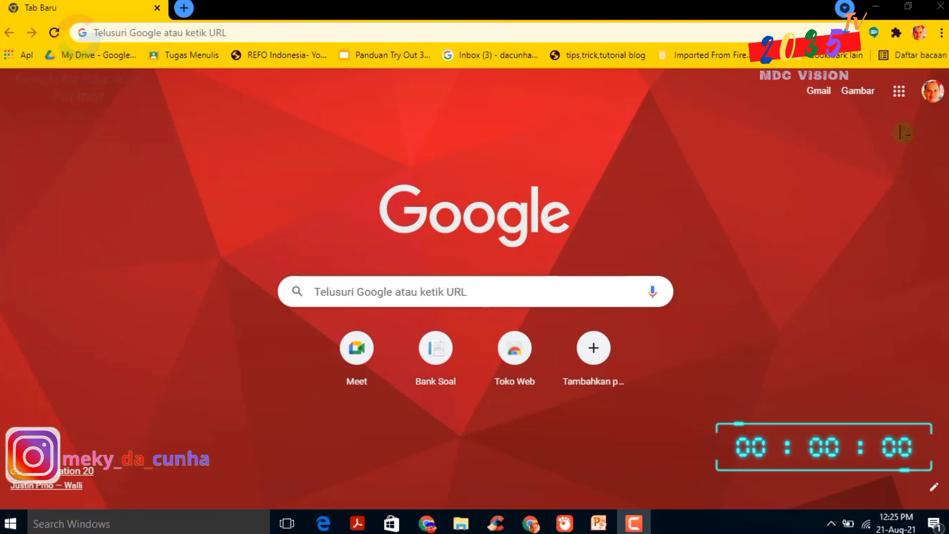
# Open Google Meet from the Google apps and start an instant meeting
pyautogui.click(899, 91)
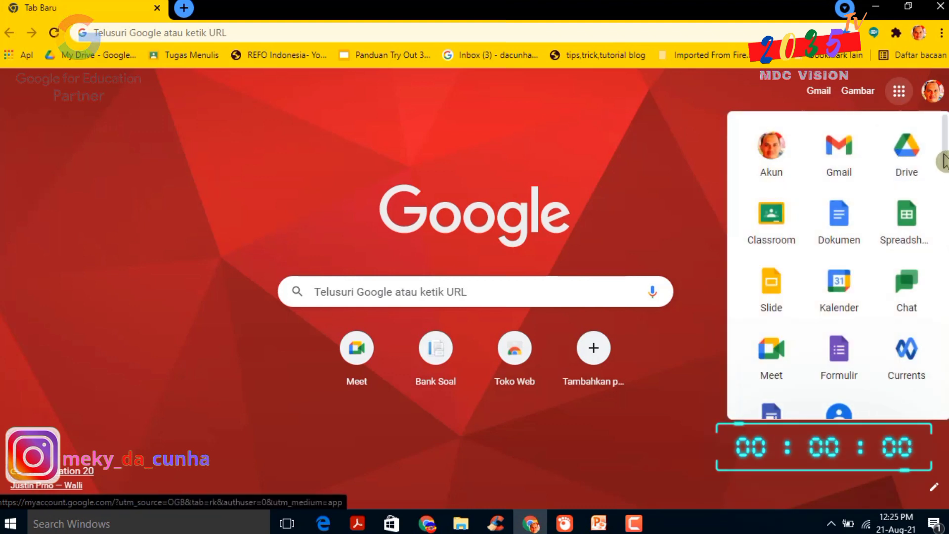
pyautogui.scroll(-2, 944, 161)
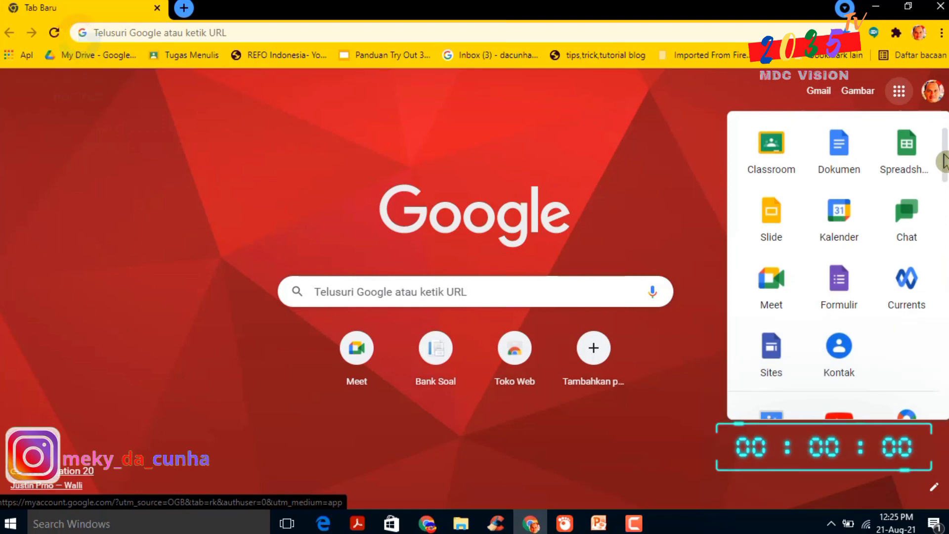
pyautogui.click(769, 299)
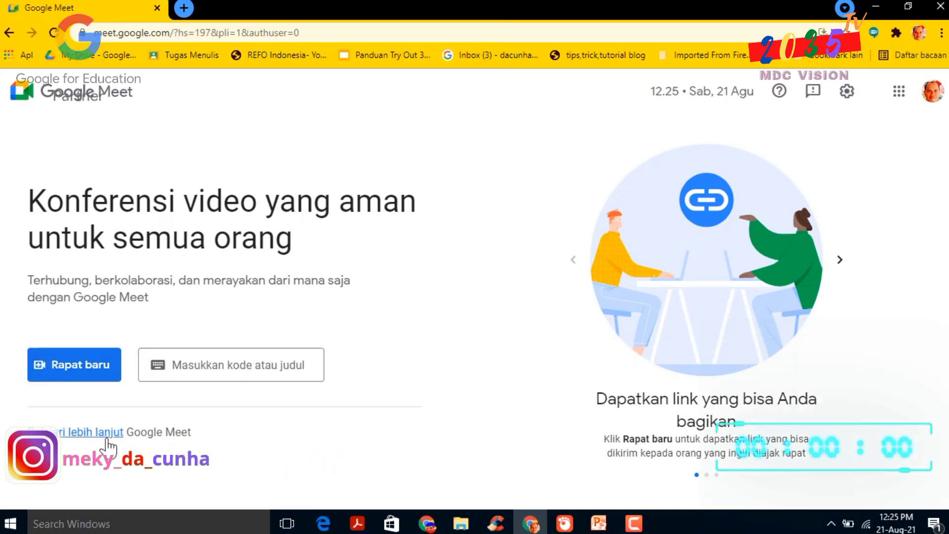
pyautogui.click(73, 374)
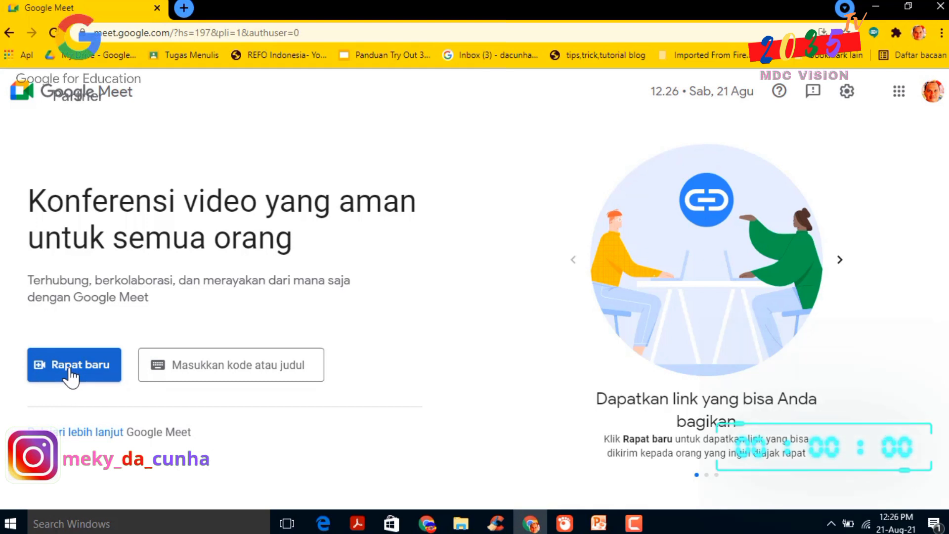
pyautogui.click(71, 374)
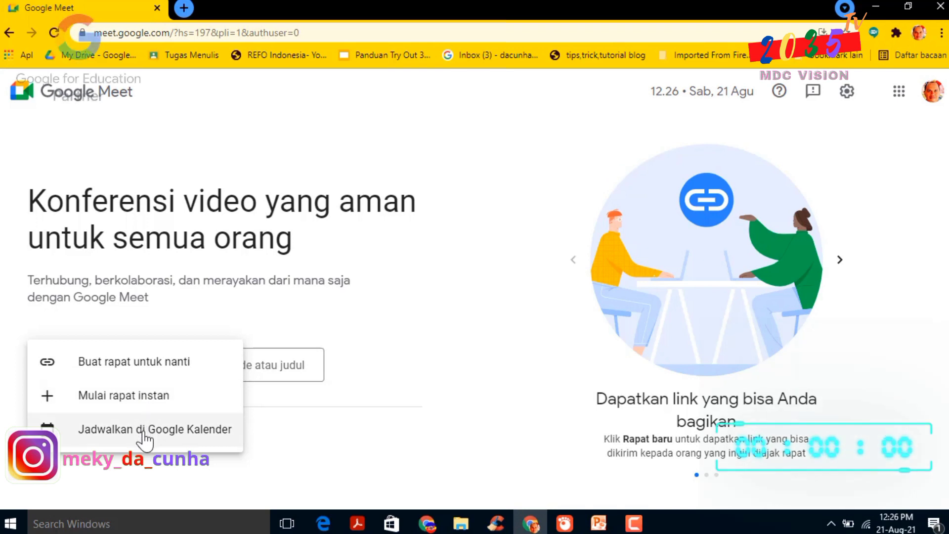
pyautogui.click(113, 405)
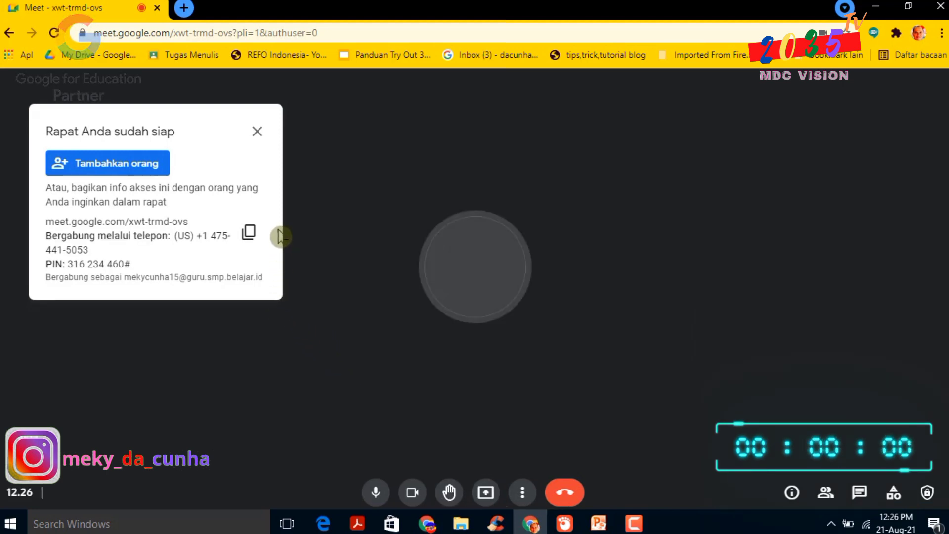
# Dismiss the meeting-ready card and turn off the camera and microphone in full-screen view
pyautogui.click(257, 131)
pyautogui.press('F11')
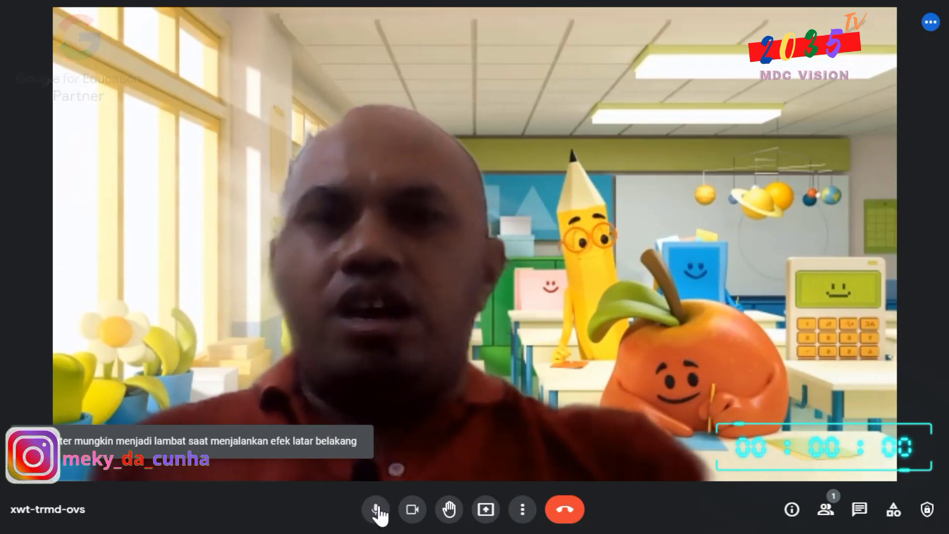
pyautogui.click(416, 514)
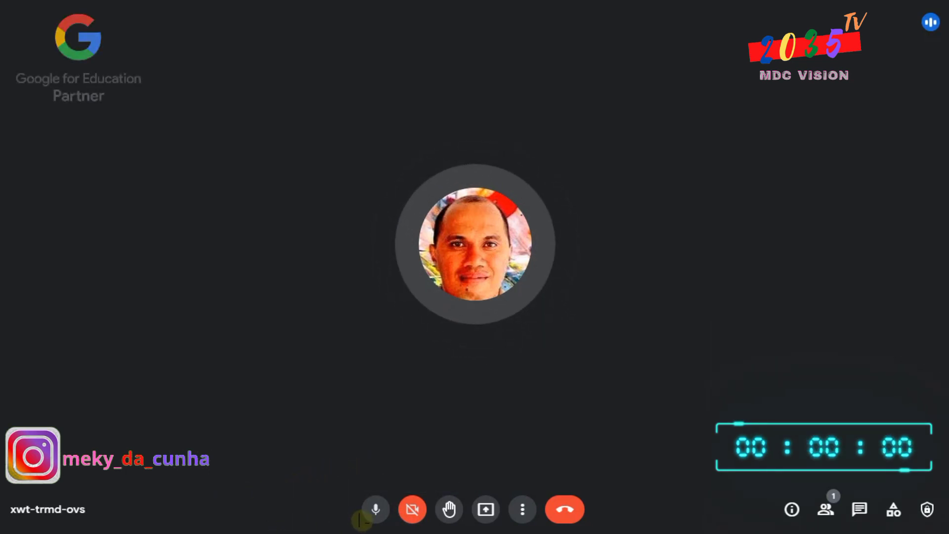
pyautogui.click(375, 514)
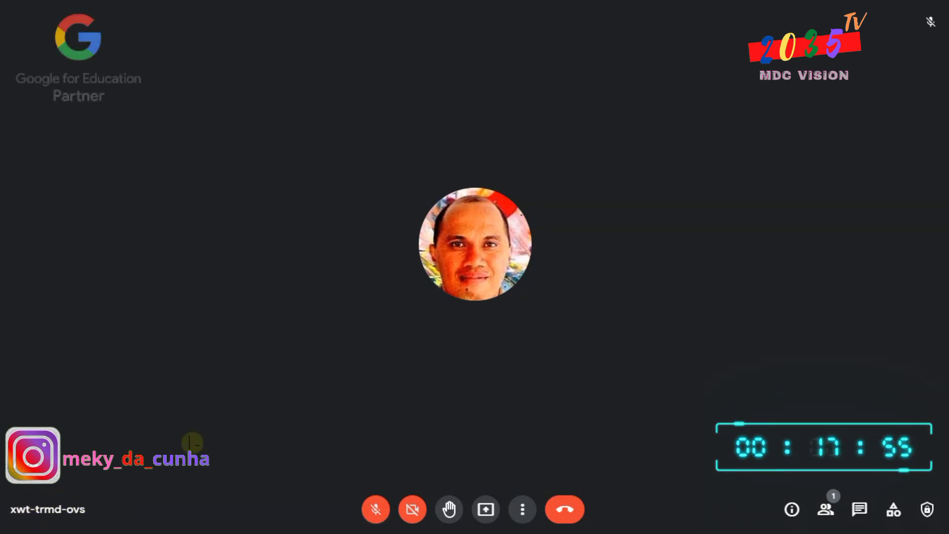
# Briefly turn the microphone on and back off, and do the same with the camera
pyautogui.click(375, 514)
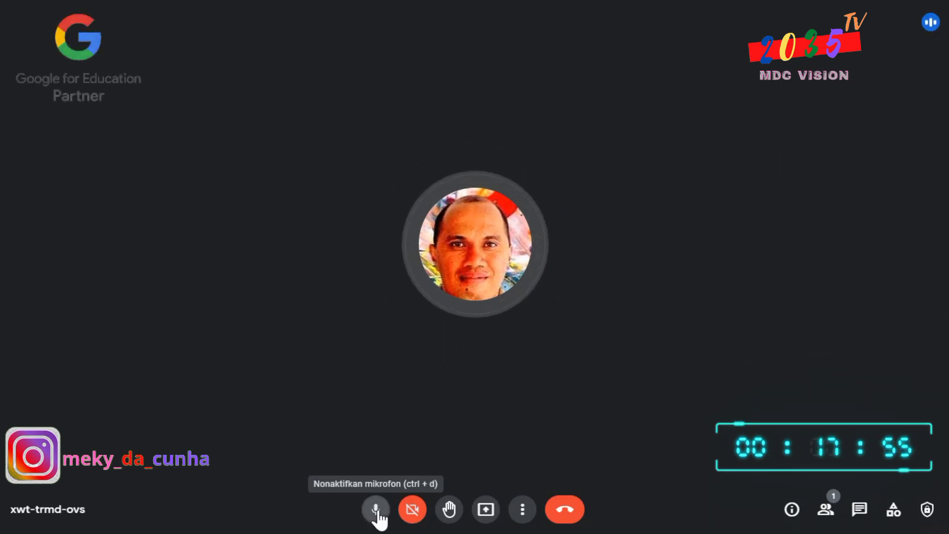
pyautogui.click(376, 511)
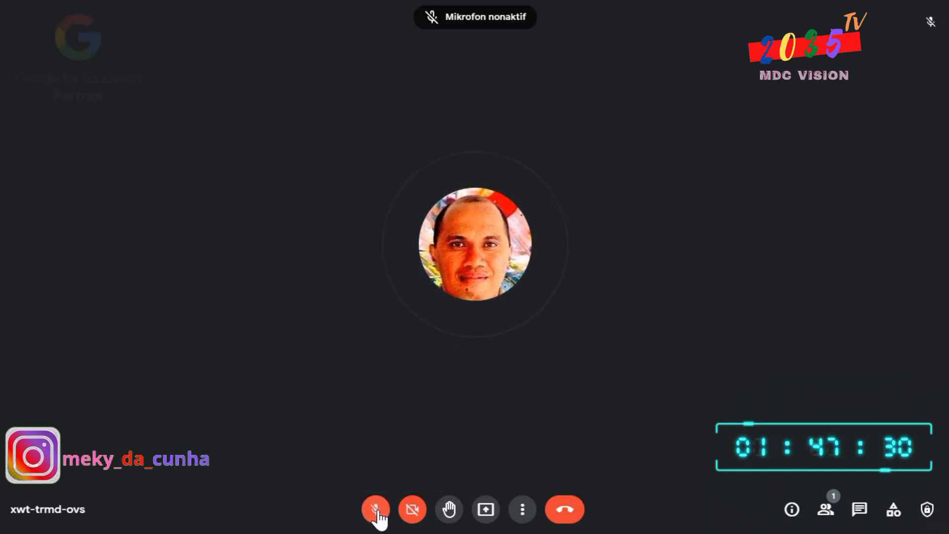
pyautogui.click(412, 514)
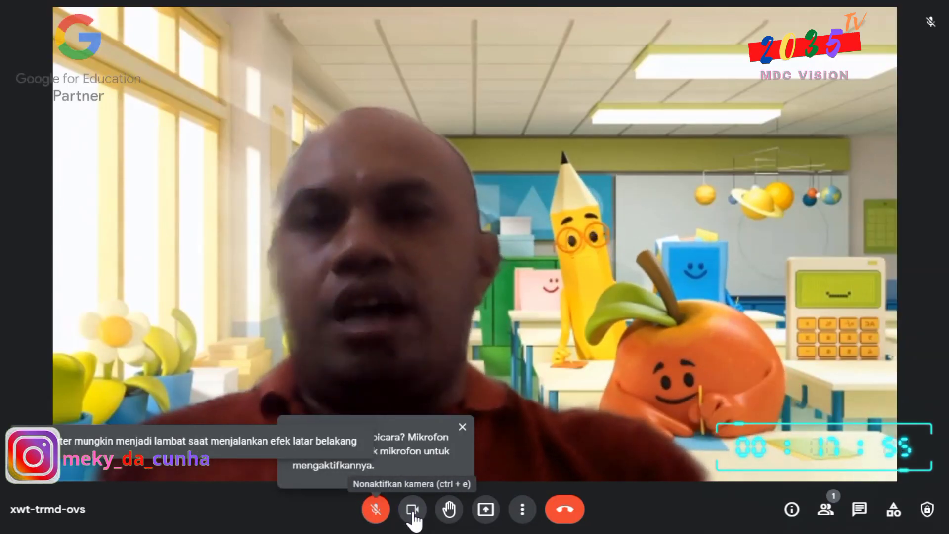
pyautogui.click(413, 514)
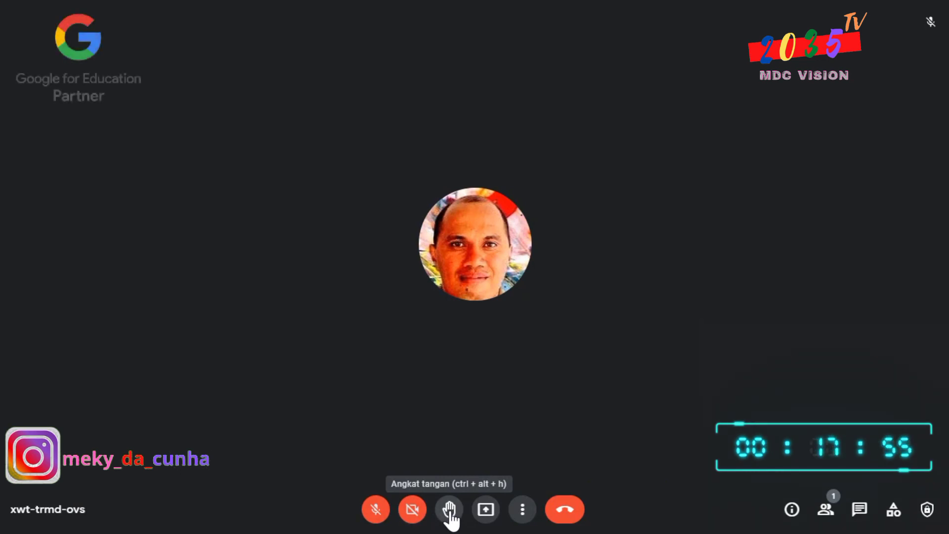
# Try presenting the entire screen by selecting its preview, and cancel the sharing
pyautogui.click(489, 517)
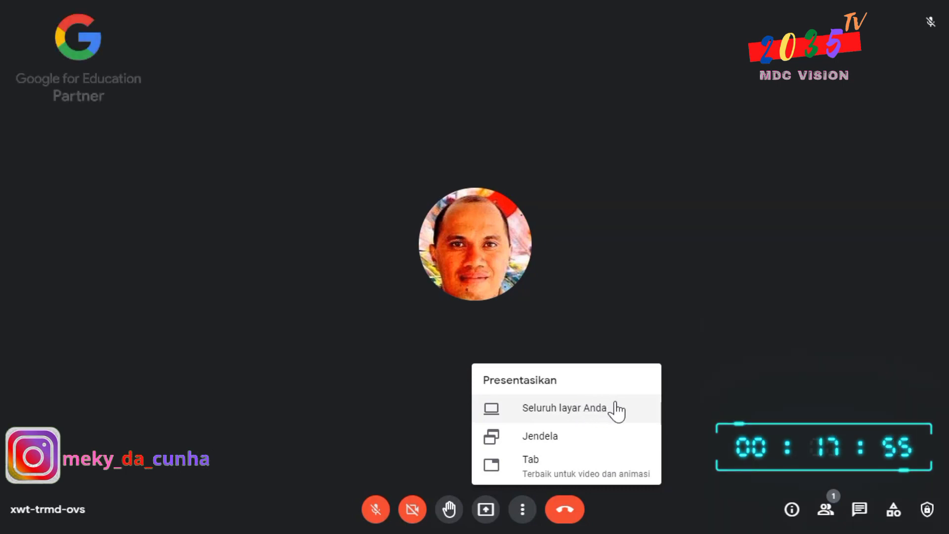
pyautogui.click(545, 380)
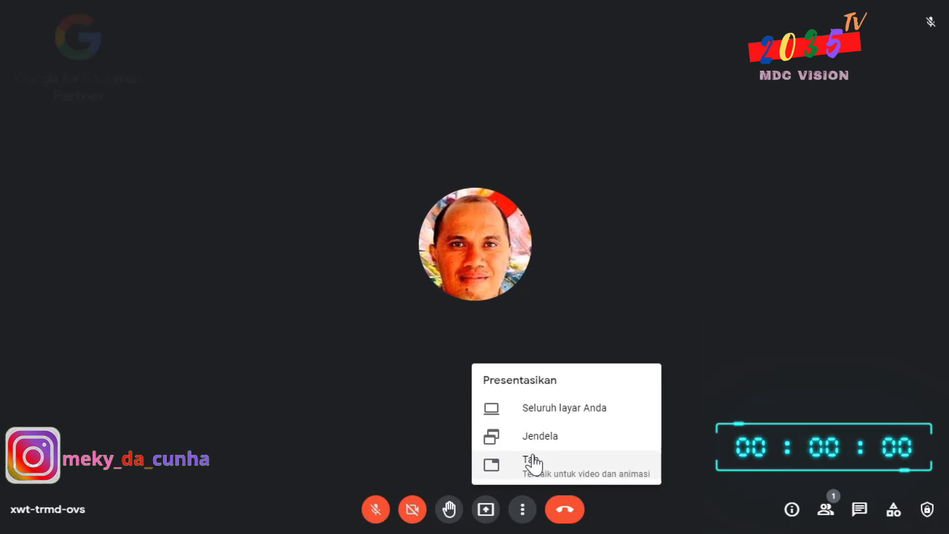
pyautogui.click(541, 415)
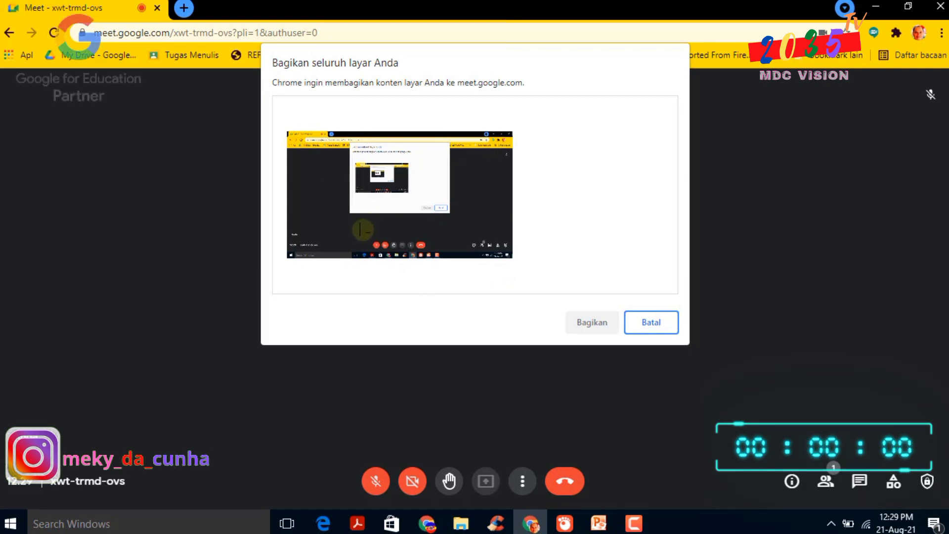
pyautogui.click(337, 238)
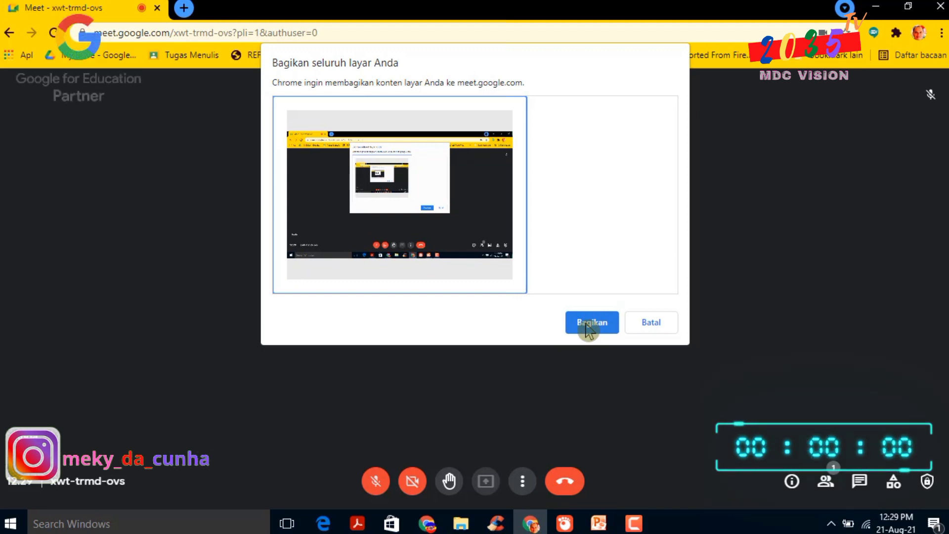
pyautogui.click(650, 323)
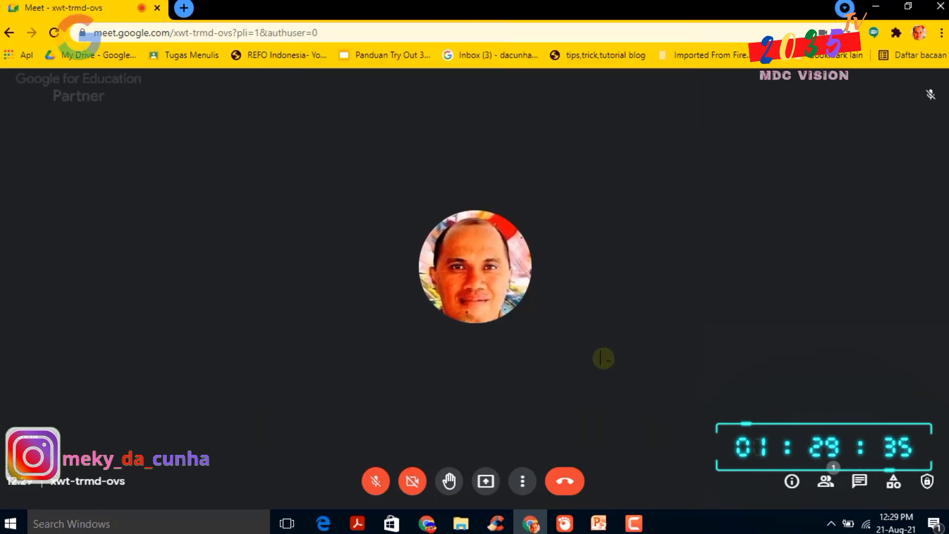
# Choose to present a window, and bring up the PowerPoint presentation and the Acrobat Reader PDF so both can be shared
pyautogui.click(485, 482)
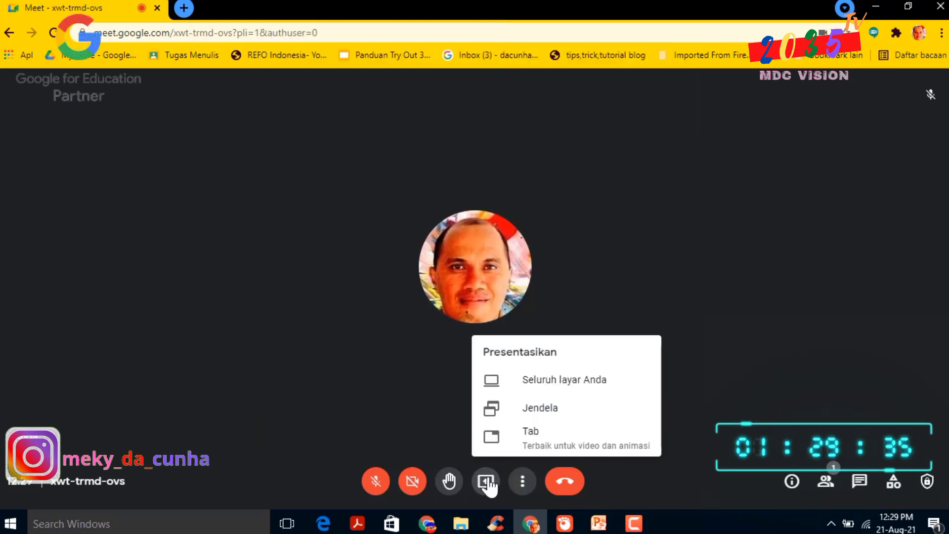
pyautogui.click(541, 410)
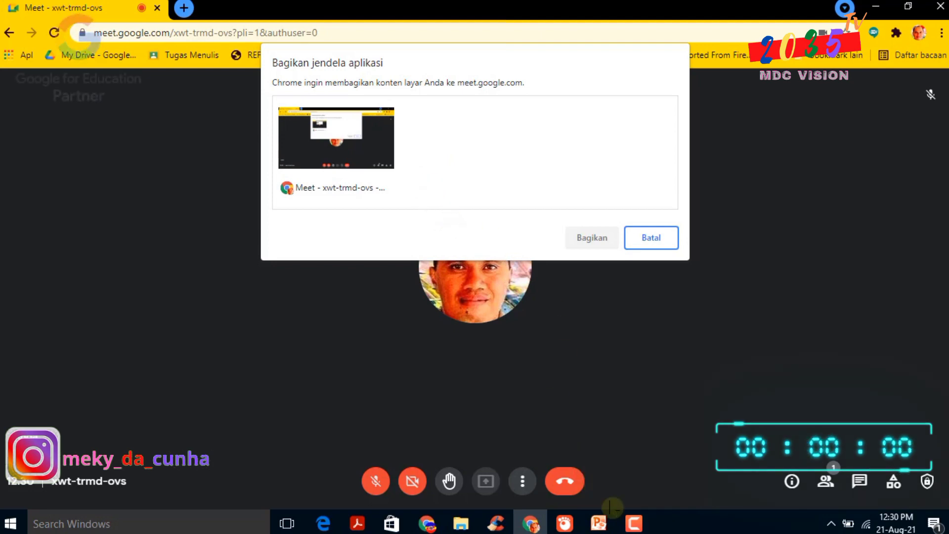
pyautogui.click(599, 523)
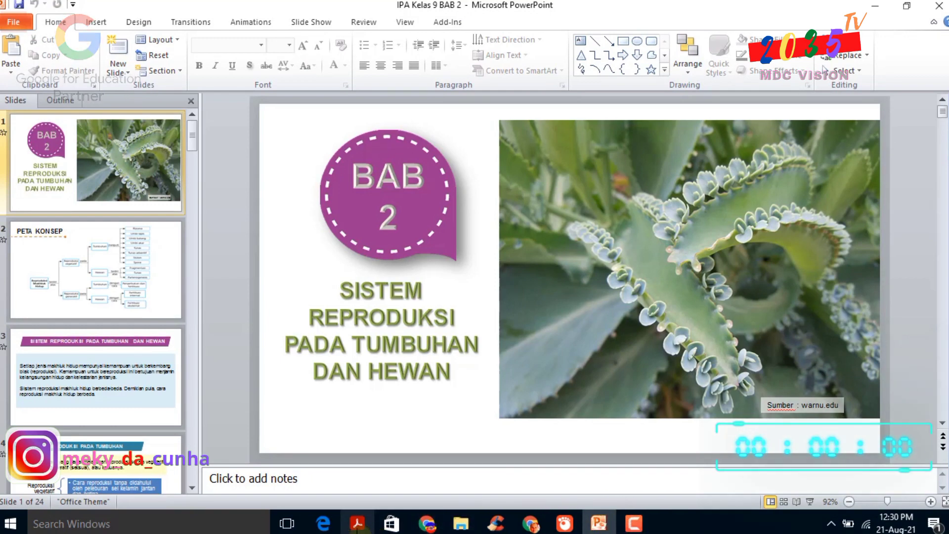
pyautogui.click(358, 523)
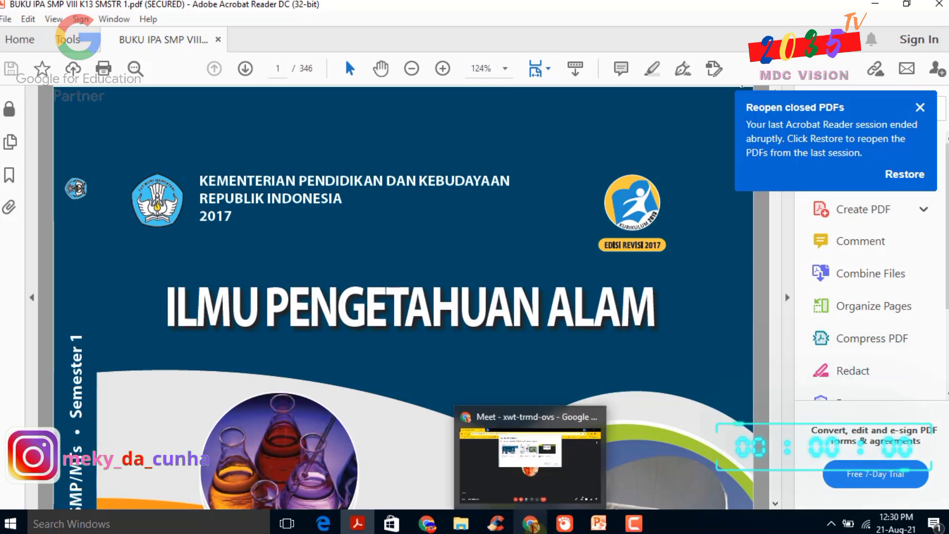
pyautogui.click(531, 524)
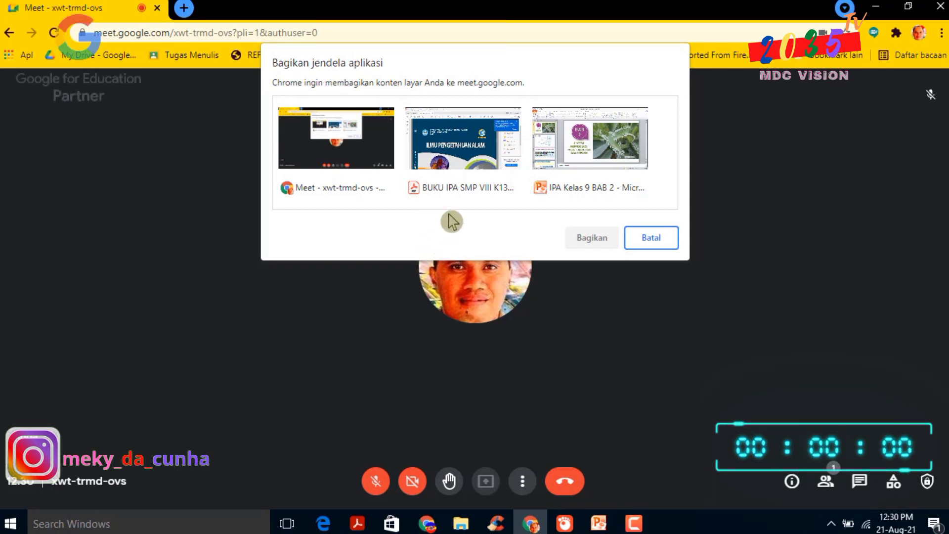
# Share the IPA Kelas 9 BAB 2 PowerPoint window, and stop sharing and return to the Meet call
pyautogui.click(575, 164)
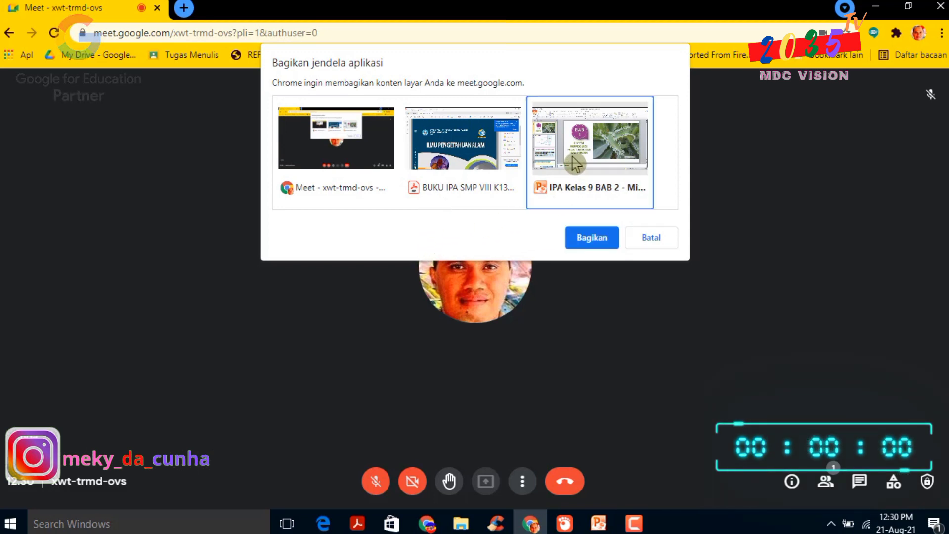
pyautogui.click(591, 246)
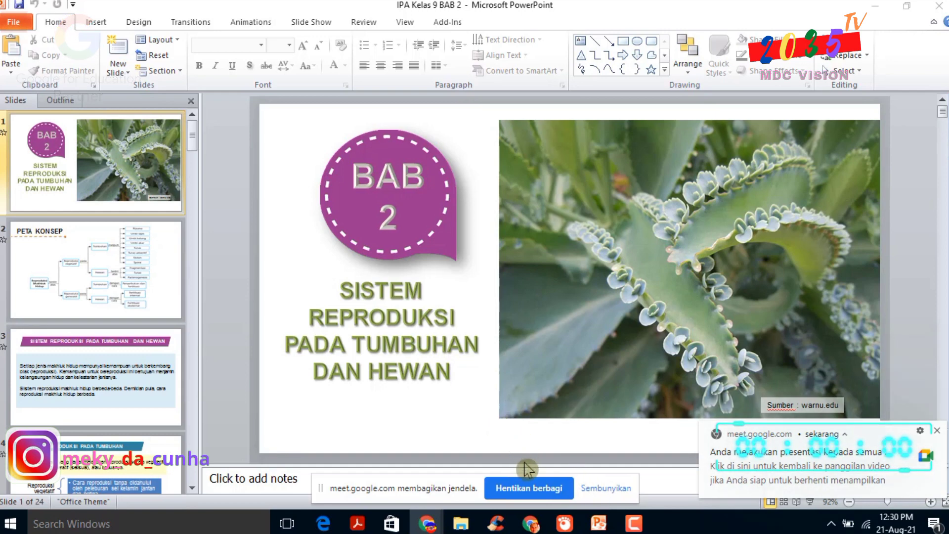
pyautogui.click(524, 490)
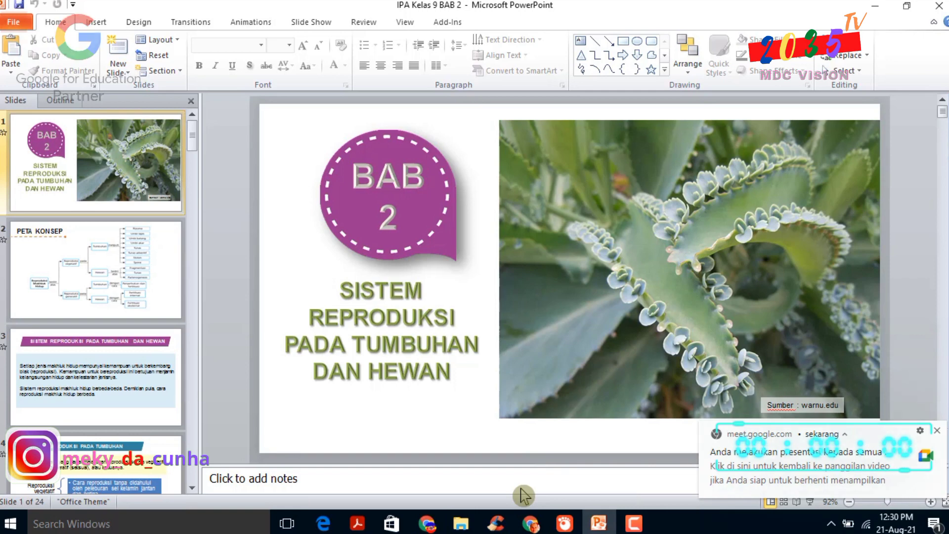
pyautogui.click(532, 525)
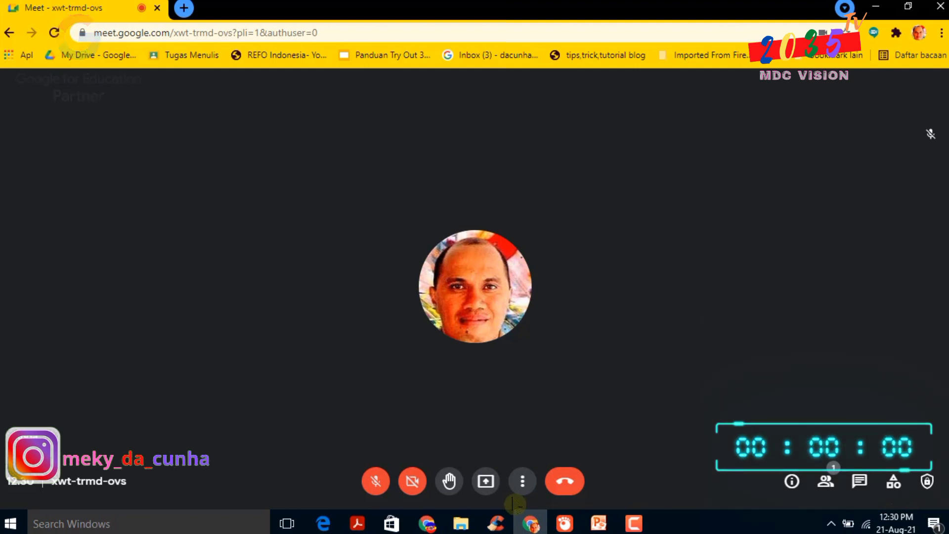
# Start a new virtual whiteboard in Jamboard for the meeting
pyautogui.click(522, 481)
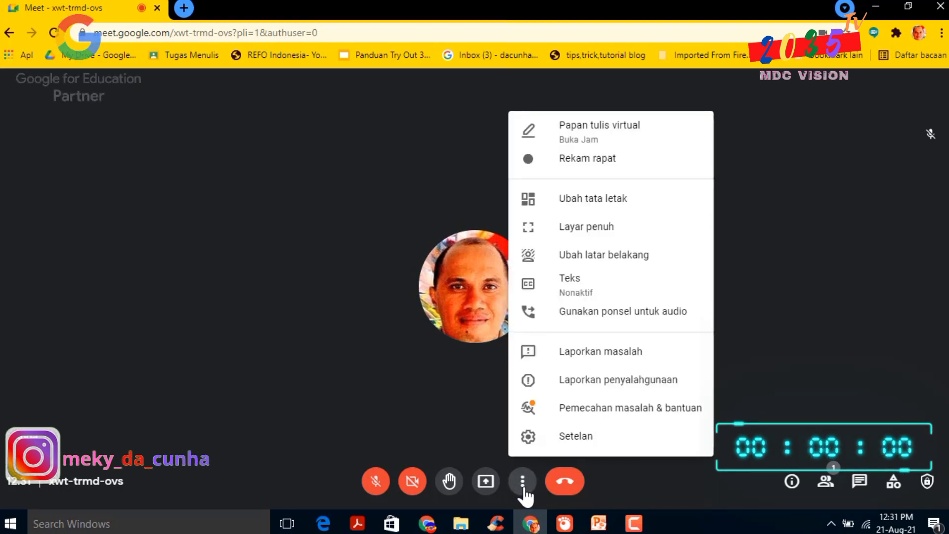
pyautogui.click(584, 131)
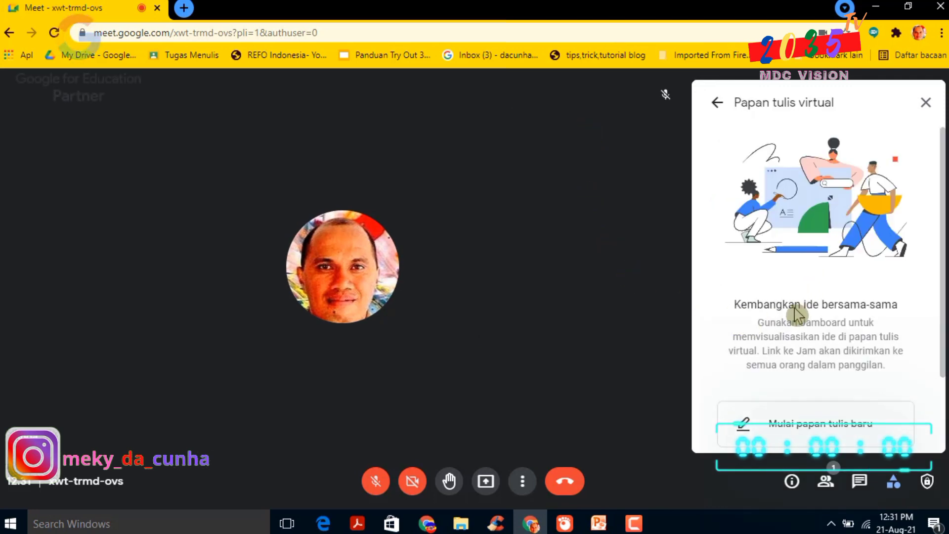
pyautogui.scroll(-2, 793, 340)
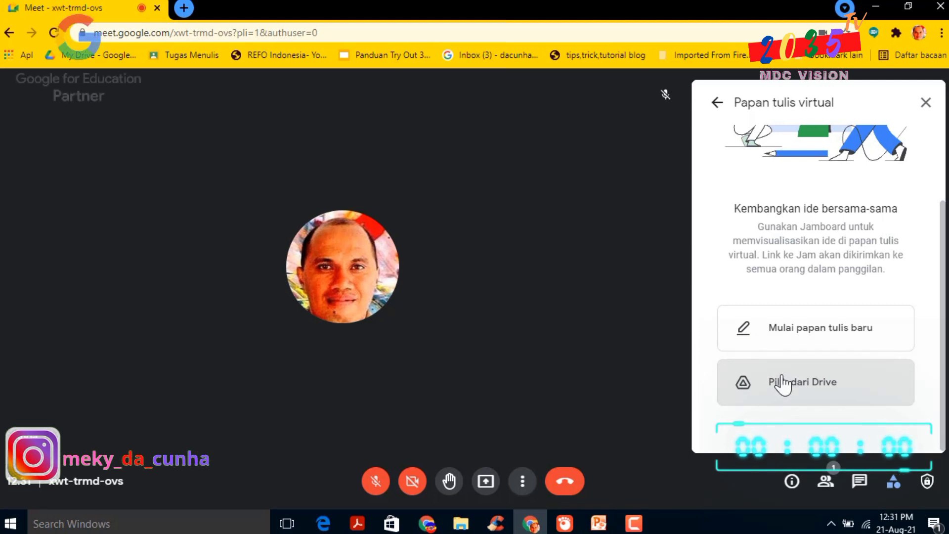
pyautogui.click(808, 333)
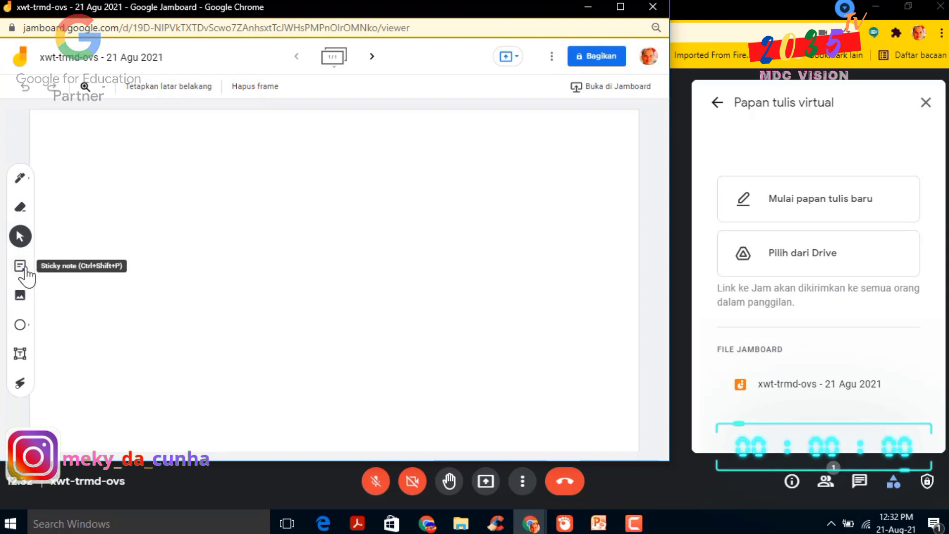
# Draw a hook-shaped curve on the whiteboard's left half with the black highlighter pen
pyautogui.click(20, 180)
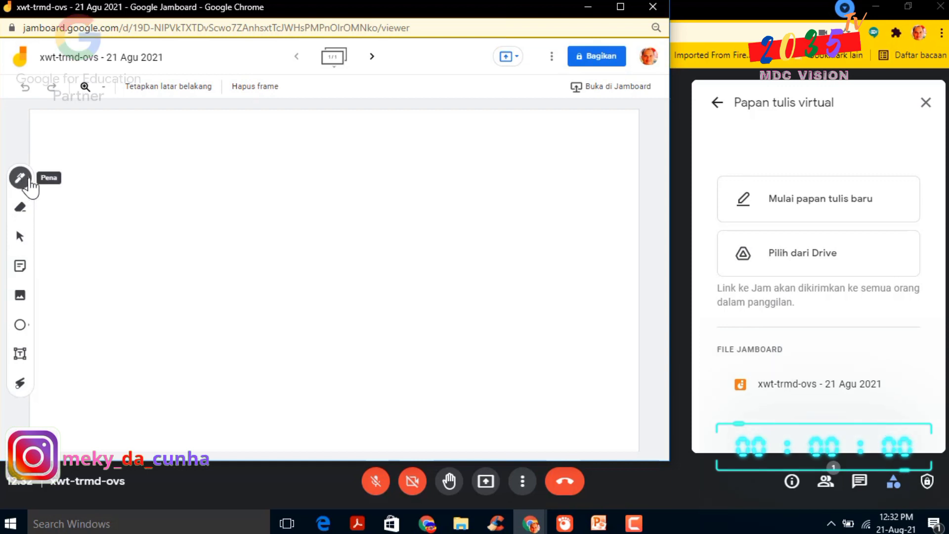
pyautogui.click(20, 183)
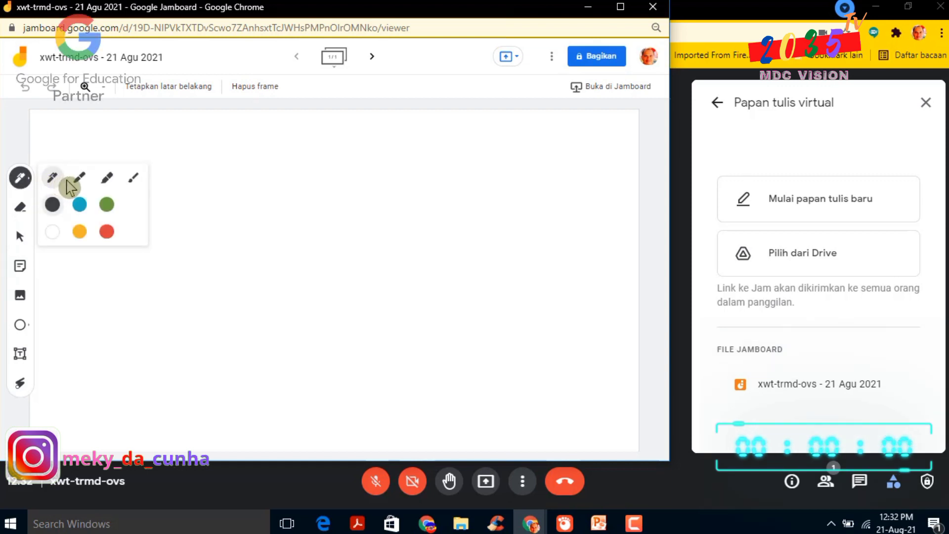
pyautogui.click(104, 181)
pyautogui.moveTo(194, 231)
pyautogui.mouseDown()
pyautogui.moveTo(223, 206)
pyautogui.moveTo(203, 285)
pyautogui.mouseUp()
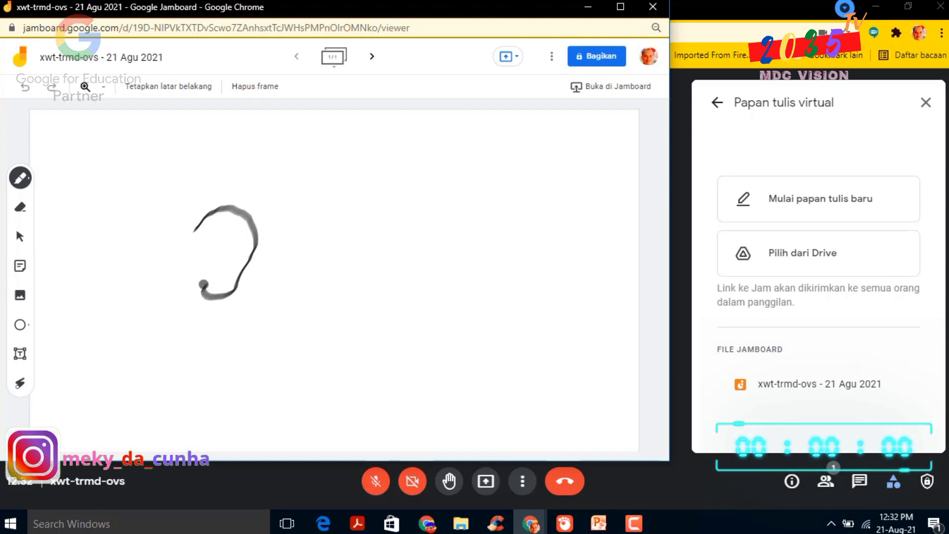
# Draw a small thin hook-shaped stroke just right of the large curve with the second pen type in black
pyautogui.click(29, 184)
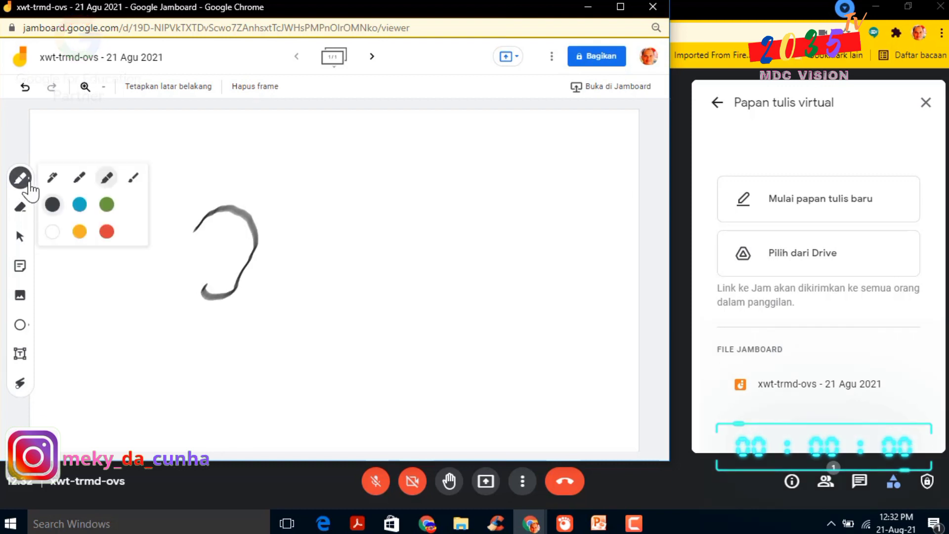
pyautogui.click(78, 184)
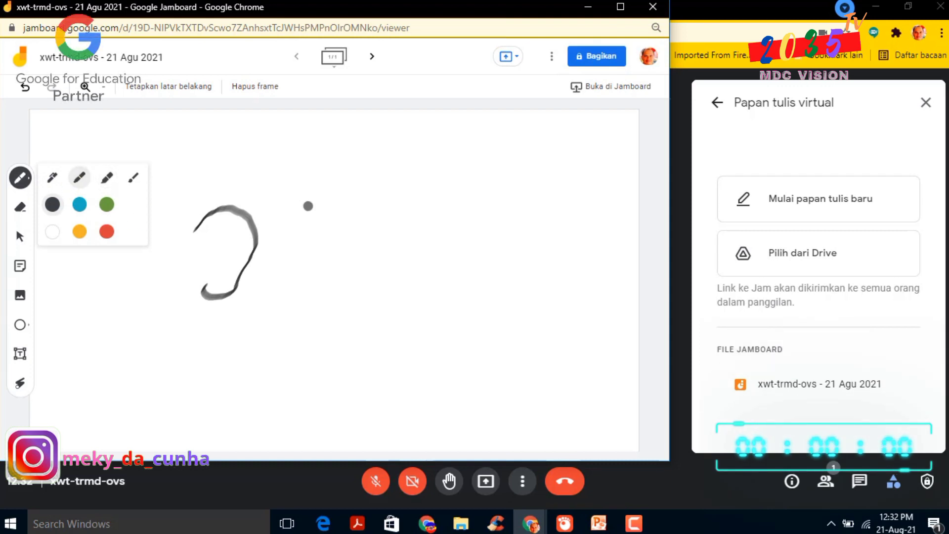
pyautogui.moveTo(306, 196)
pyautogui.mouseDown()
pyautogui.moveTo(306, 240)
pyautogui.moveTo(324, 227)
pyautogui.mouseUp()
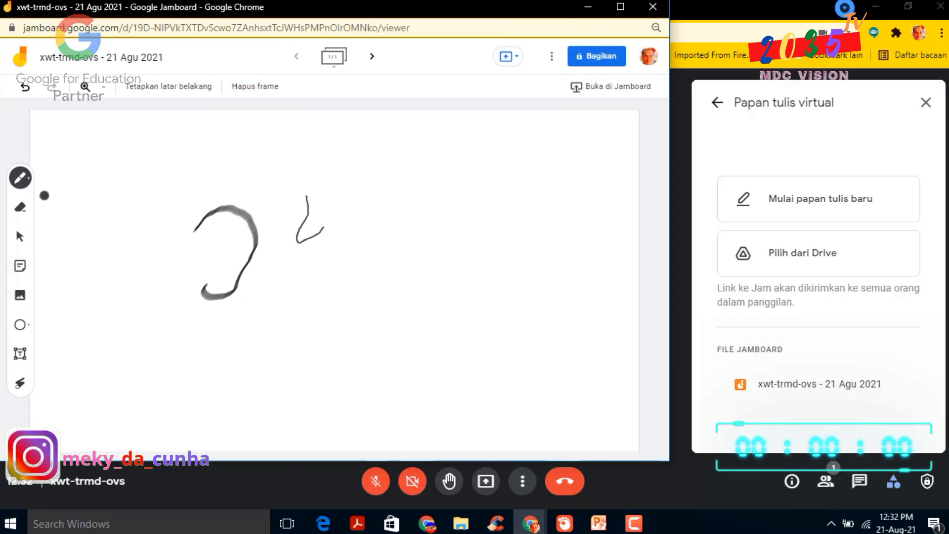
pyautogui.click(28, 183)
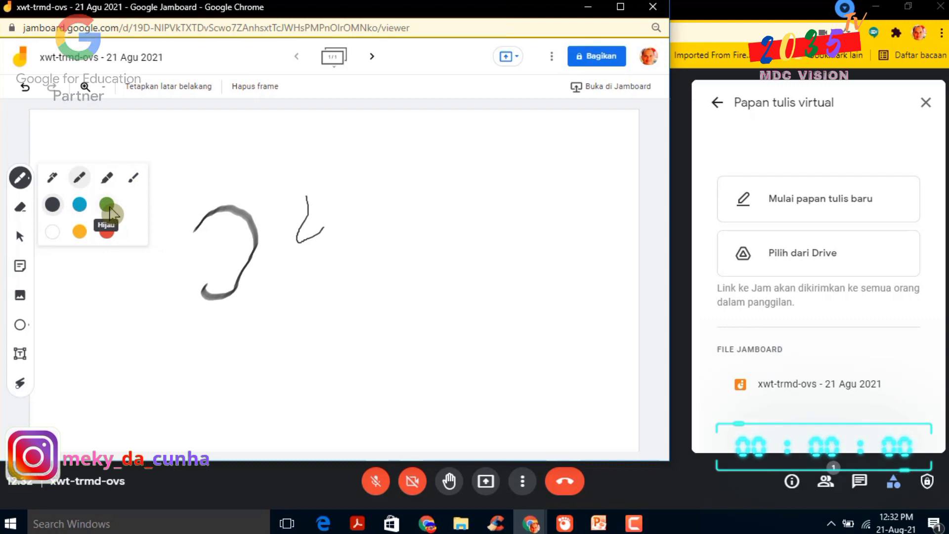
pyautogui.click(21, 208)
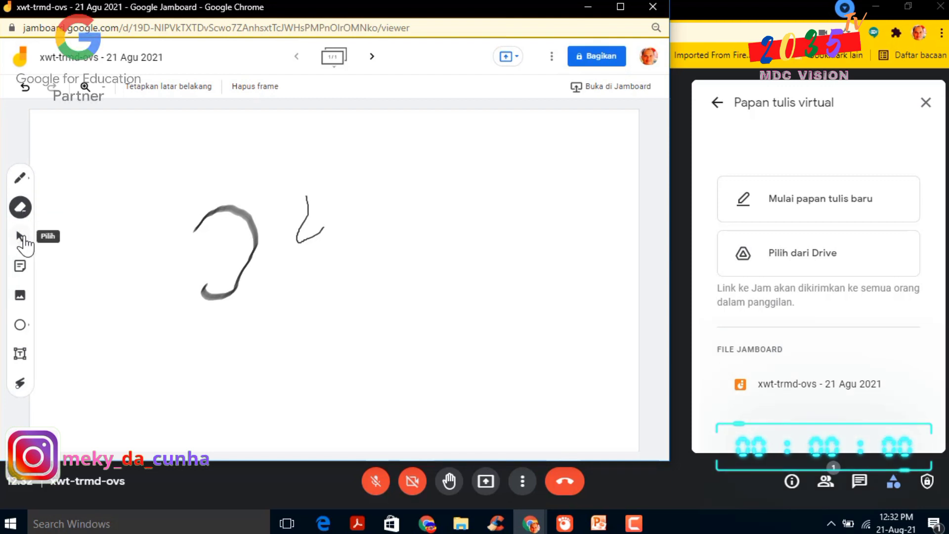
pyautogui.click(20, 237)
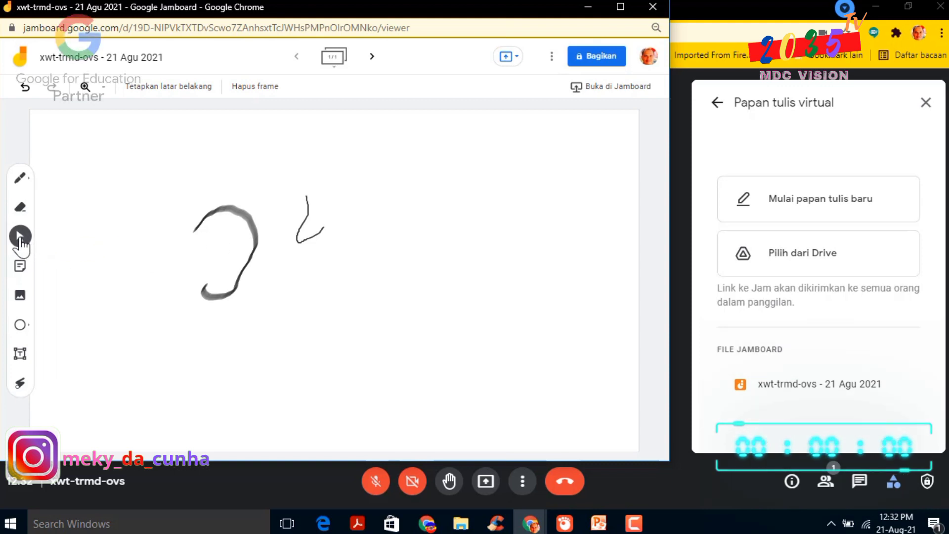
pyautogui.click(22, 269)
pyautogui.press('Escape')
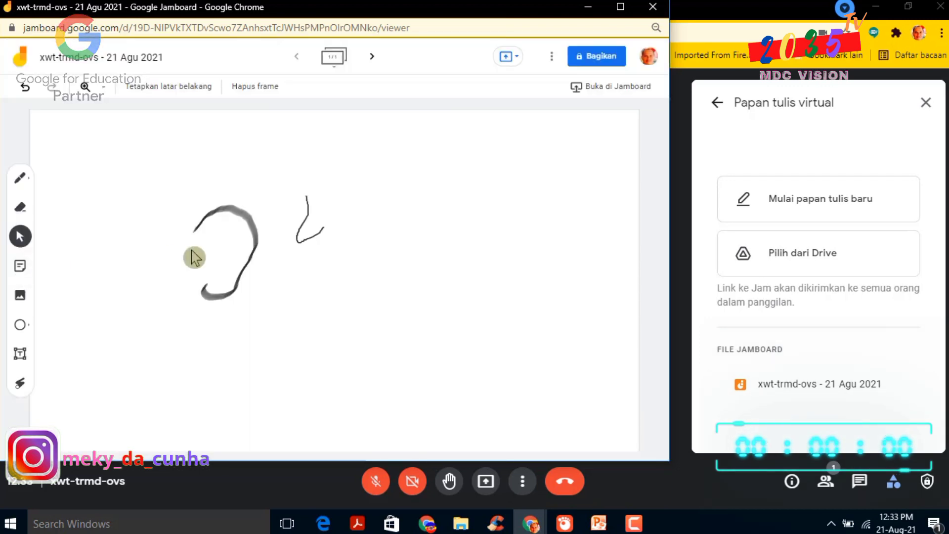
# Add a yellow sticky note reading "nama" to the whiteboard, and dismiss the blank follow-up note
pyautogui.click(20, 270)
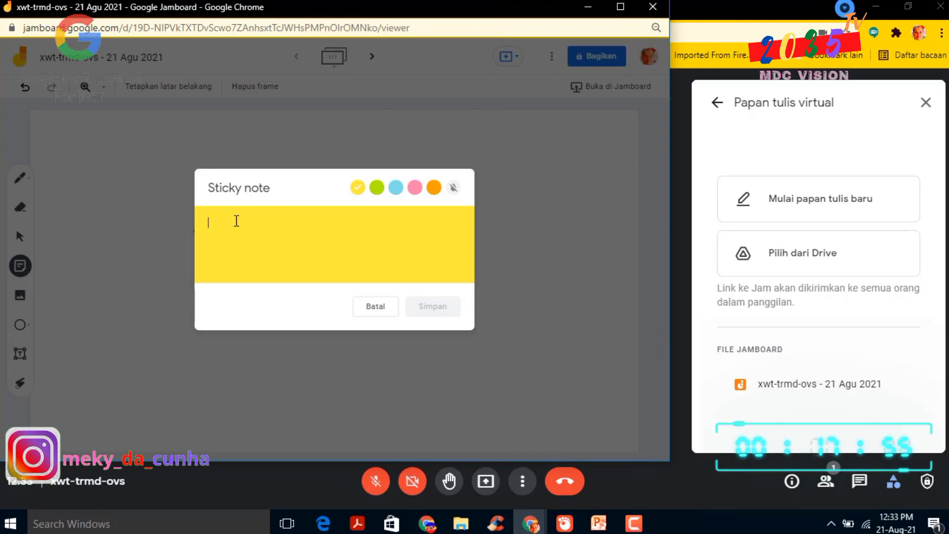
pyautogui.write('nama')
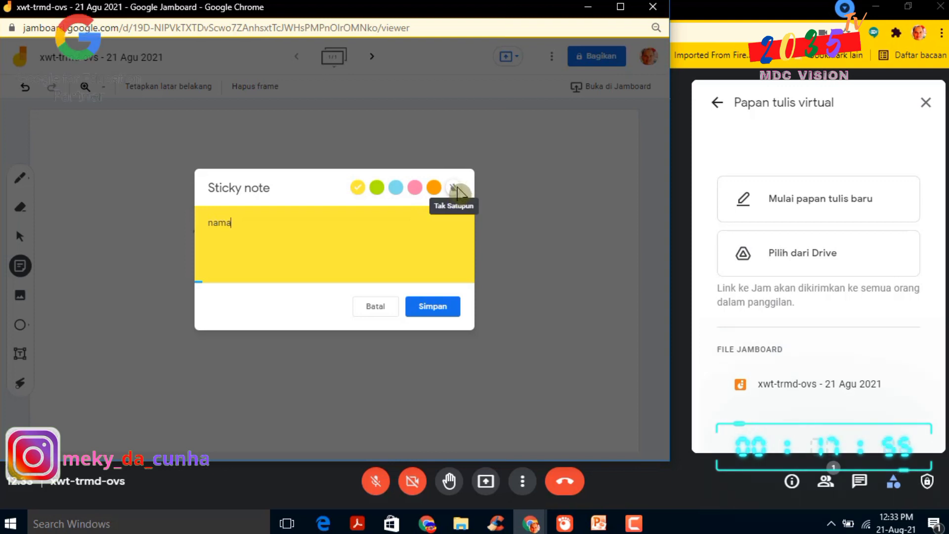
pyautogui.click(440, 311)
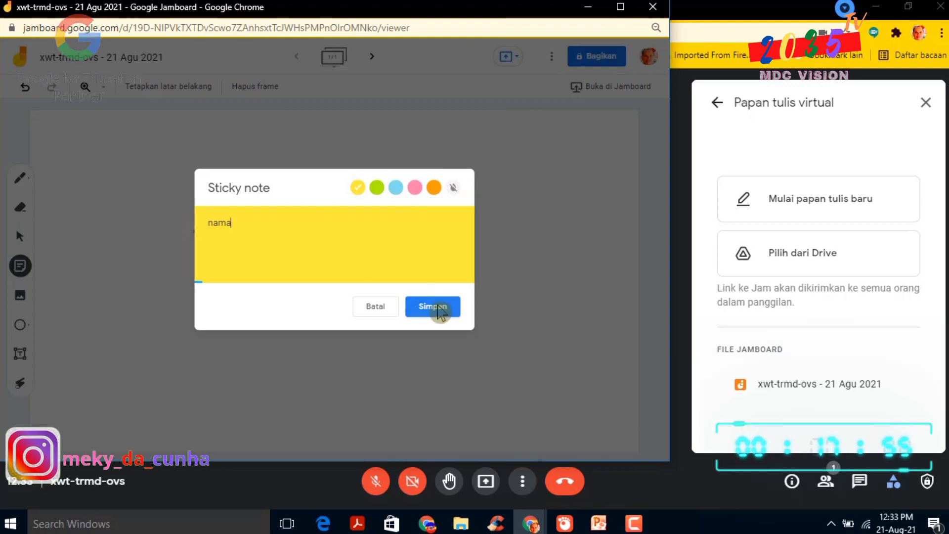
pyautogui.click(440, 309)
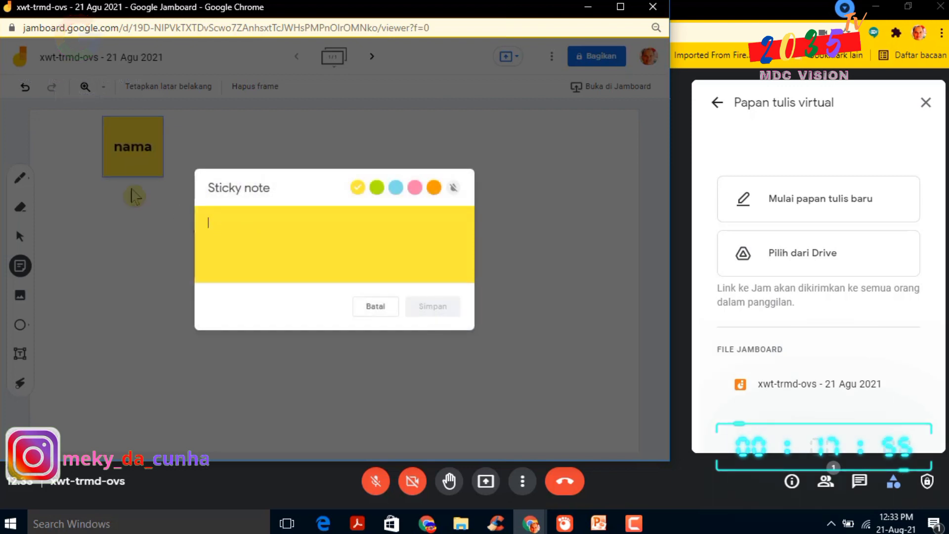
pyautogui.click(146, 240)
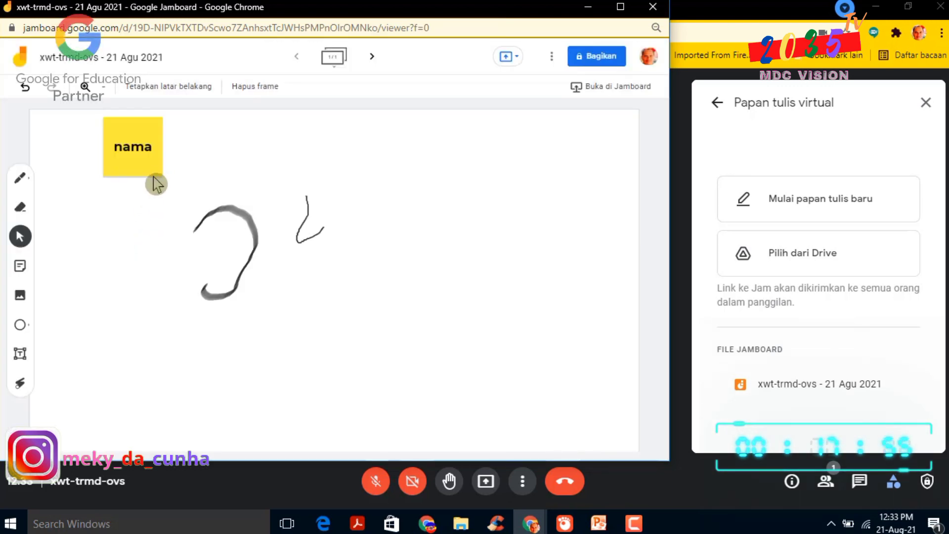
# Draw a small triangle just below the large hook-shaped curve and deselect it
pyautogui.click(20, 326)
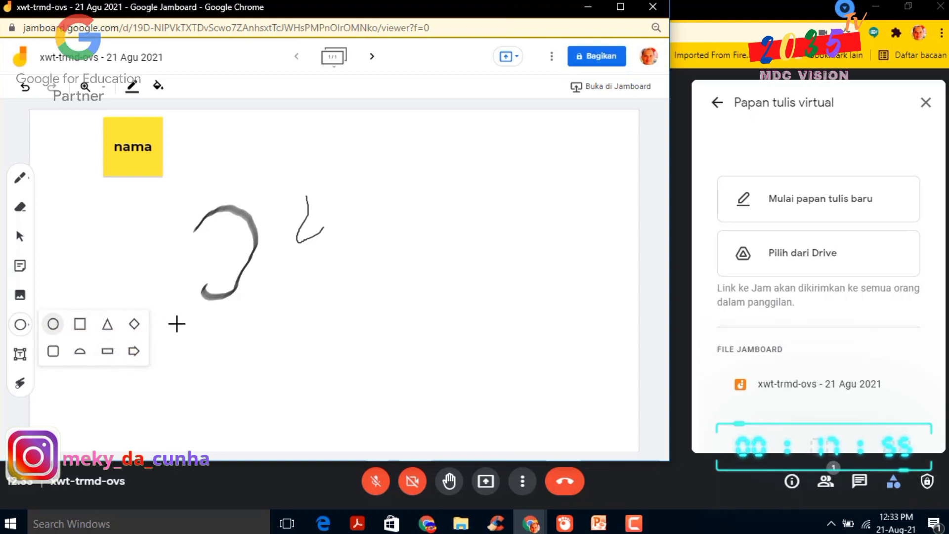
pyautogui.click(107, 326)
pyautogui.moveTo(202, 321); pyautogui.dragTo(253, 362)
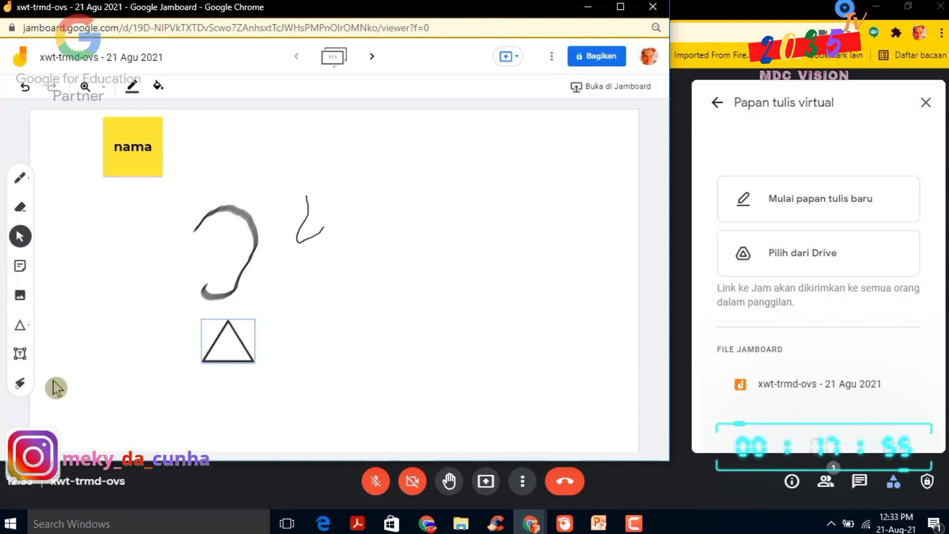
pyautogui.press('Escape')
# Add a text box reading "bagan" to the left of the large hook-shaped curve
pyautogui.click(20, 354)
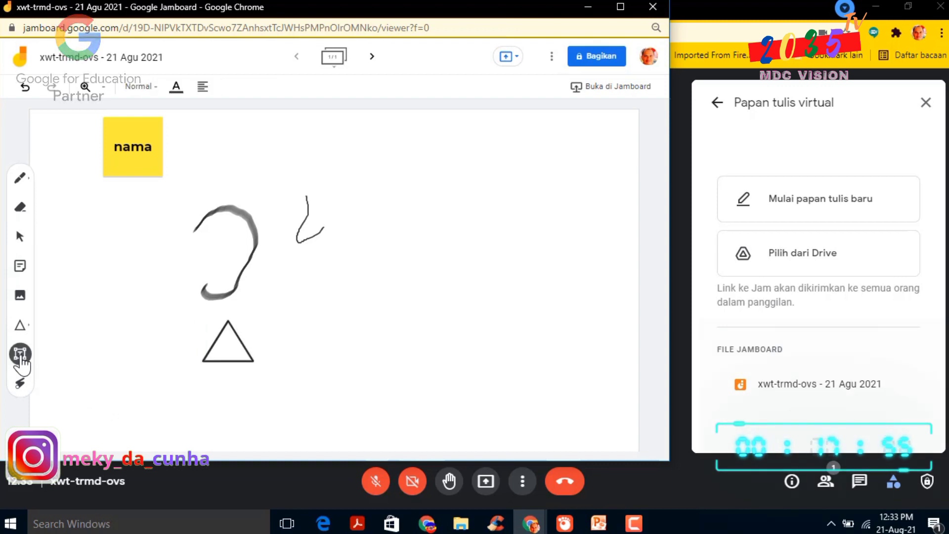
pyautogui.click(112, 288)
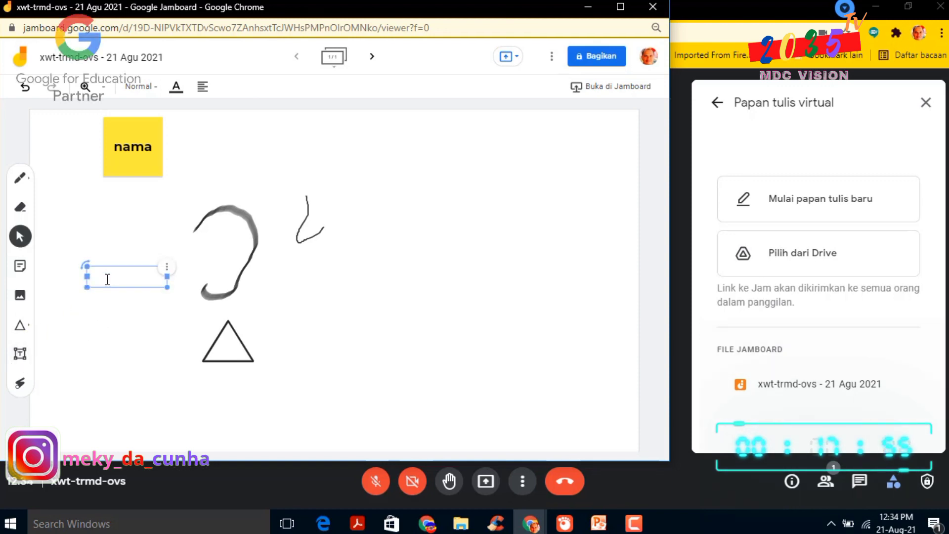
pyautogui.write('bagan')
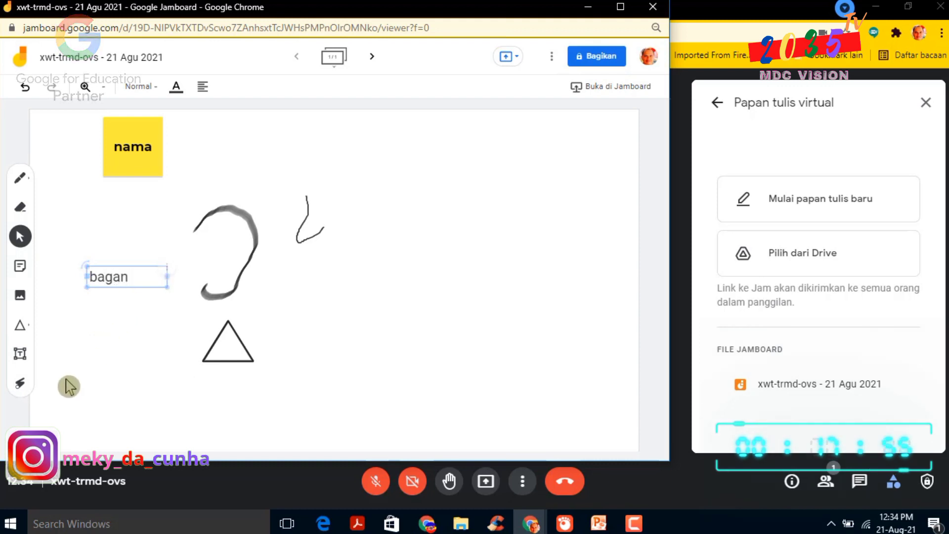
# Trace over the large hook-shaped curve with the laser pointer
pyautogui.click(20, 383)
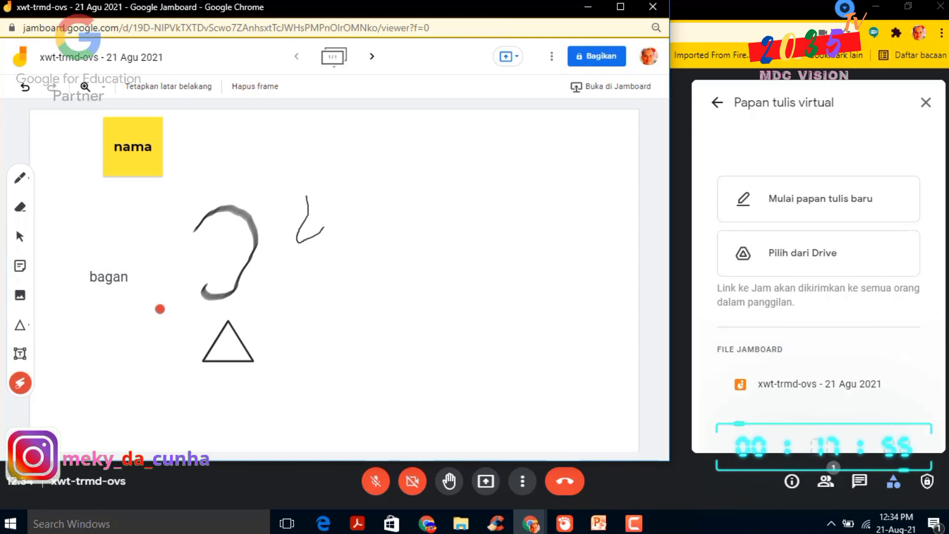
pyautogui.moveTo(212, 300)
pyautogui.mouseDown()
pyautogui.moveTo(226, 320)
pyautogui.moveTo(258, 249)
pyautogui.moveTo(299, 228)
pyautogui.moveTo(263, 253)
pyautogui.moveTo(212, 204)
pyautogui.mouseUp()
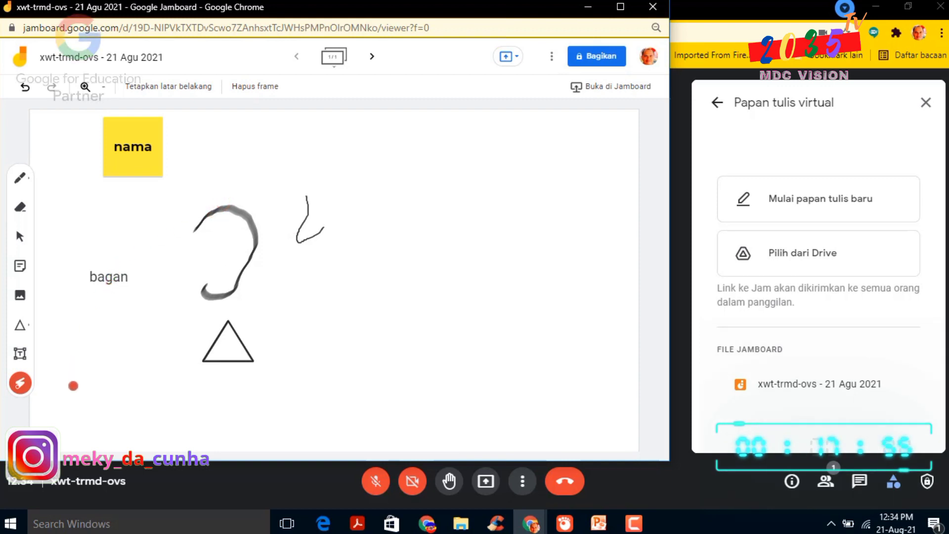
# Accept the Jam's existing name in the rename dialog, and add a second blank frame before returning to the first
pyautogui.click(101, 58)
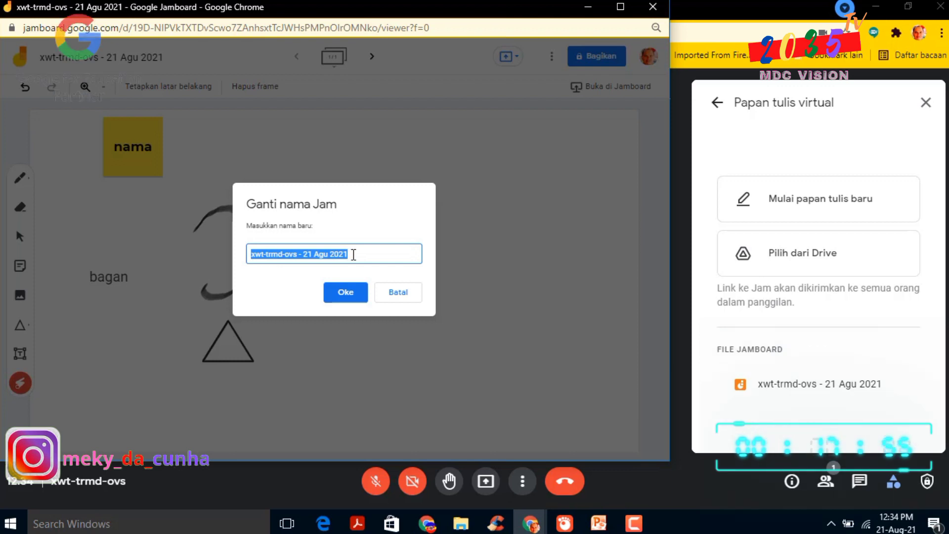
pyautogui.click(344, 294)
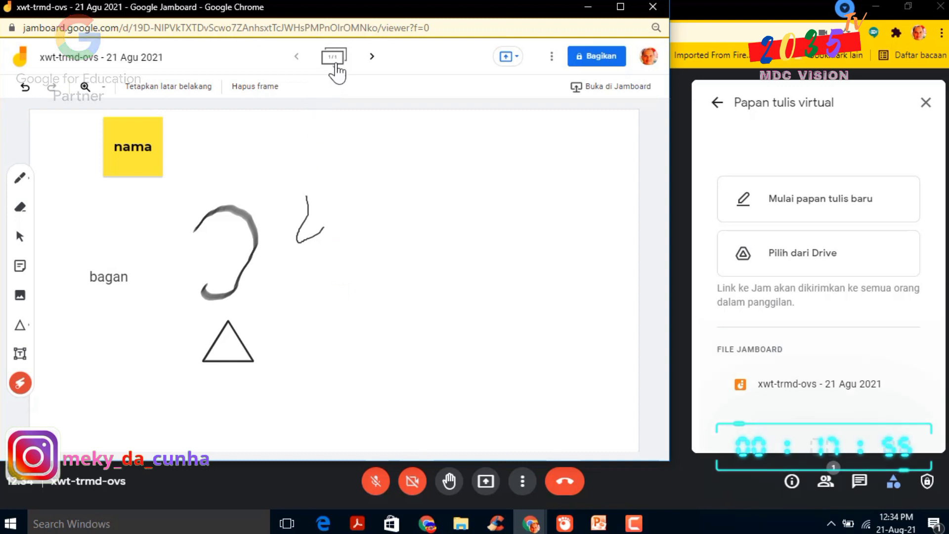
pyautogui.click(373, 62)
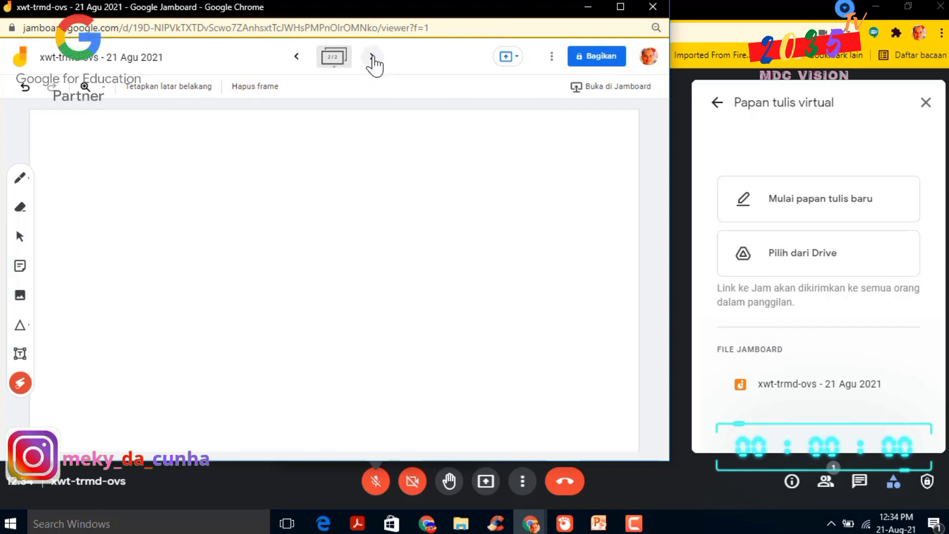
pyautogui.click(298, 62)
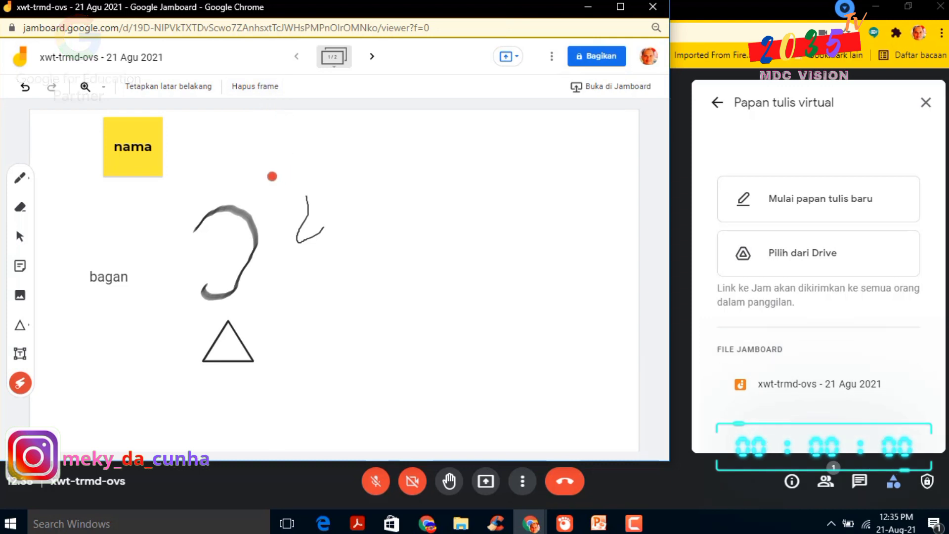
# Close the Jamboard window and the virtual whiteboard panel in the Meet call
pyautogui.click(653, 10)
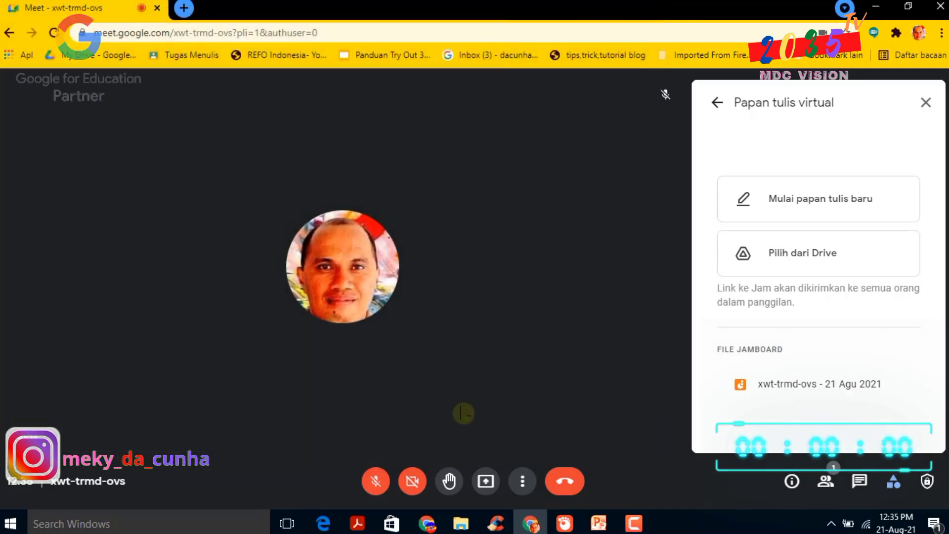
pyautogui.click(523, 482)
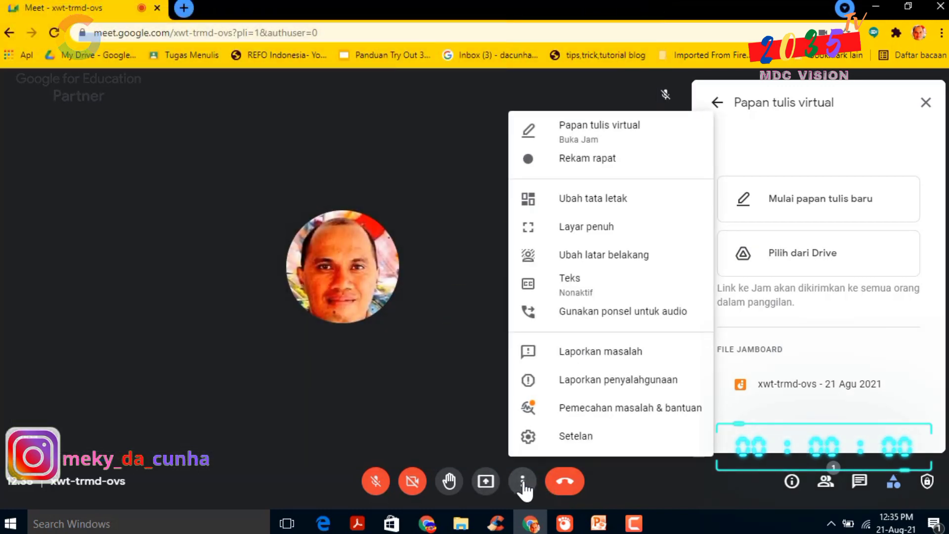
pyautogui.click(925, 102)
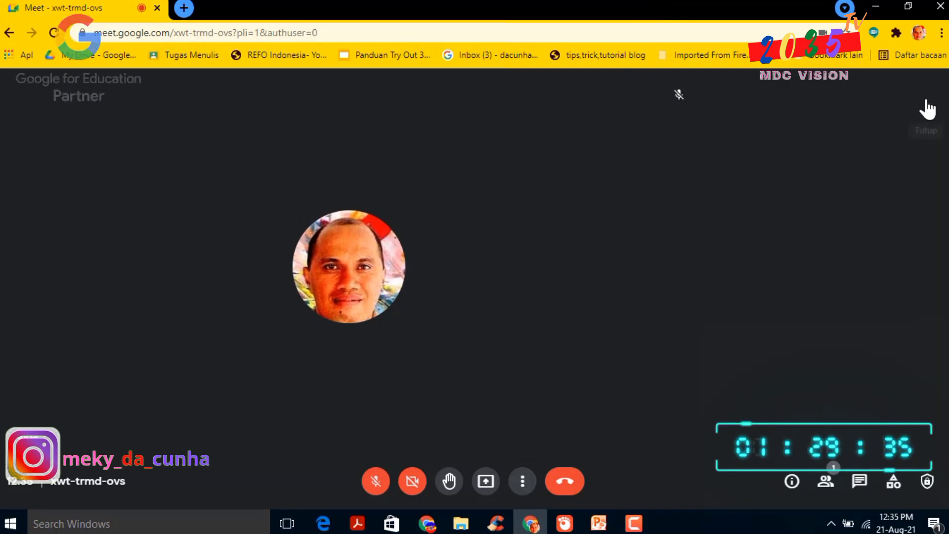
# Start recording the meeting, accepting the participant consent notice, and stop the recording again with confirmation
pyautogui.click(523, 481)
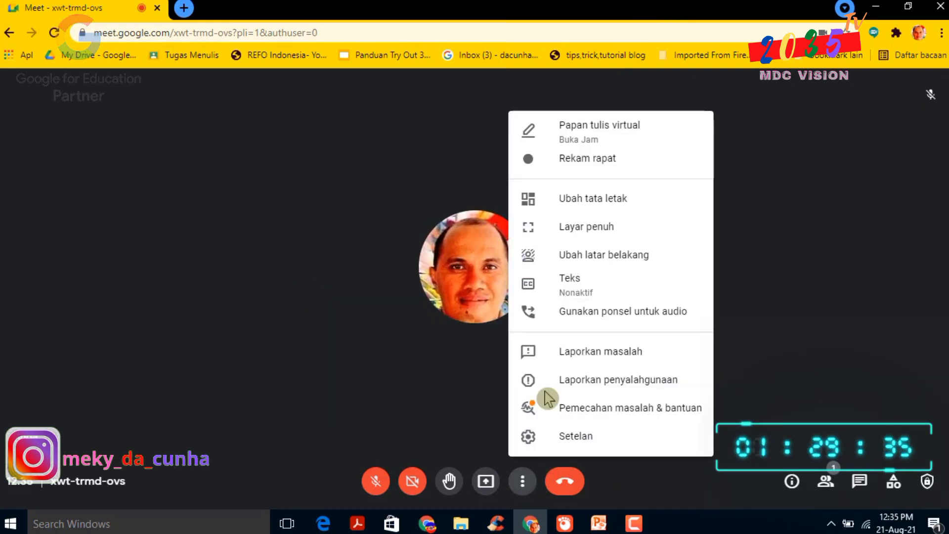
pyautogui.click(578, 163)
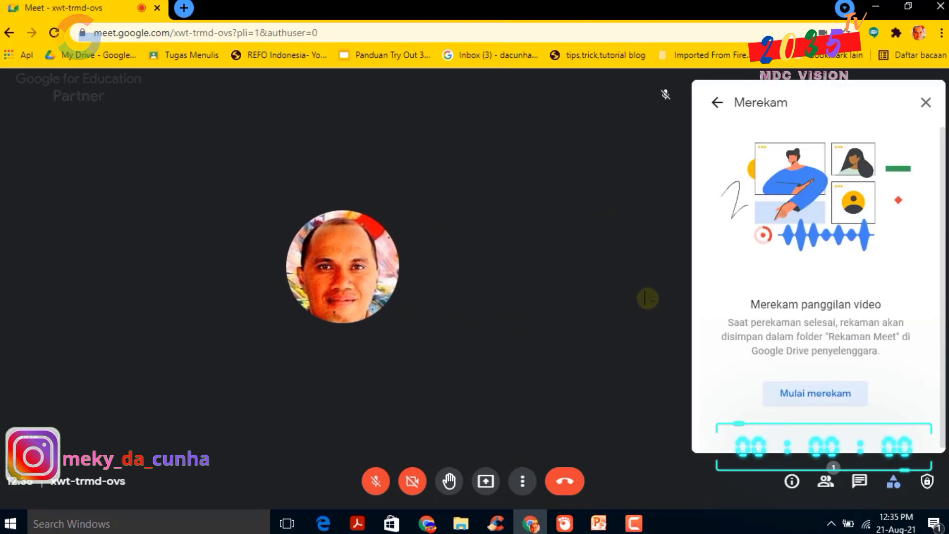
pyautogui.click(816, 395)
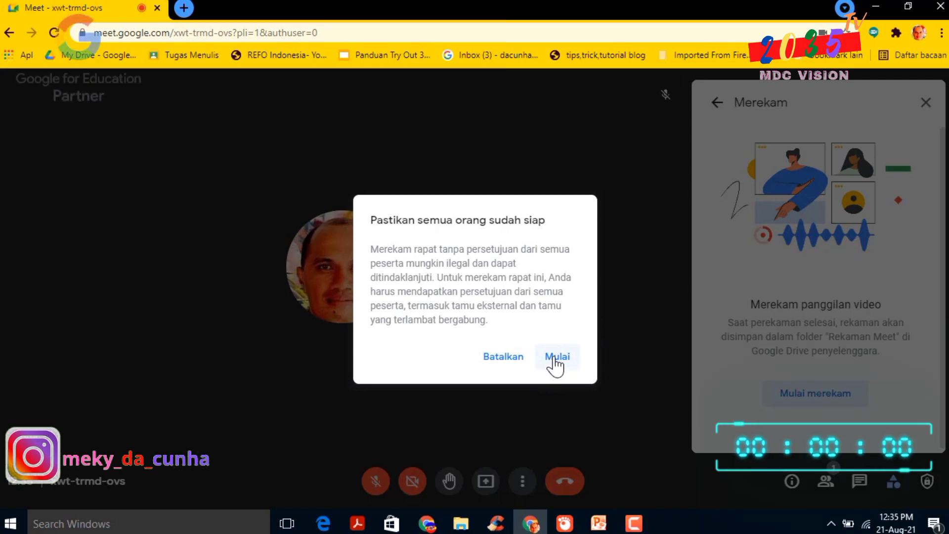
pyautogui.click(553, 362)
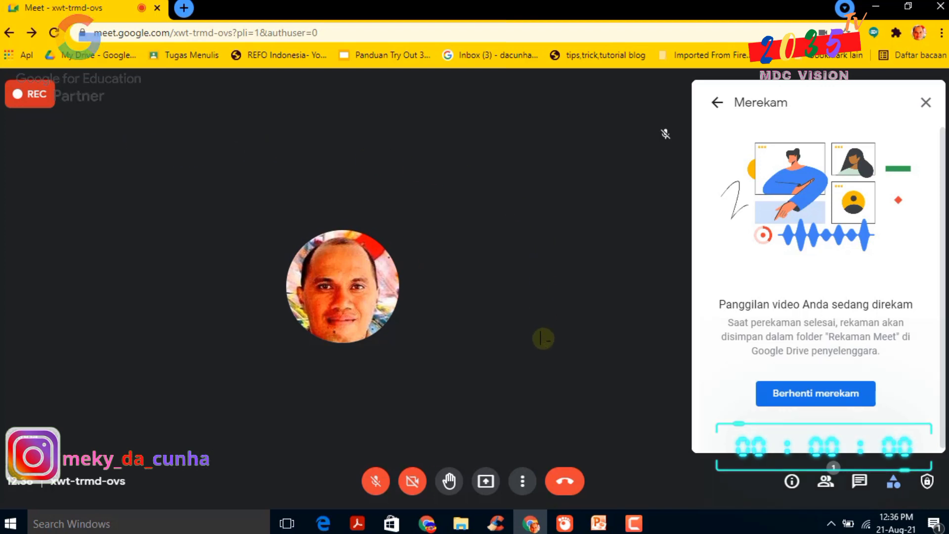
pyautogui.click(817, 403)
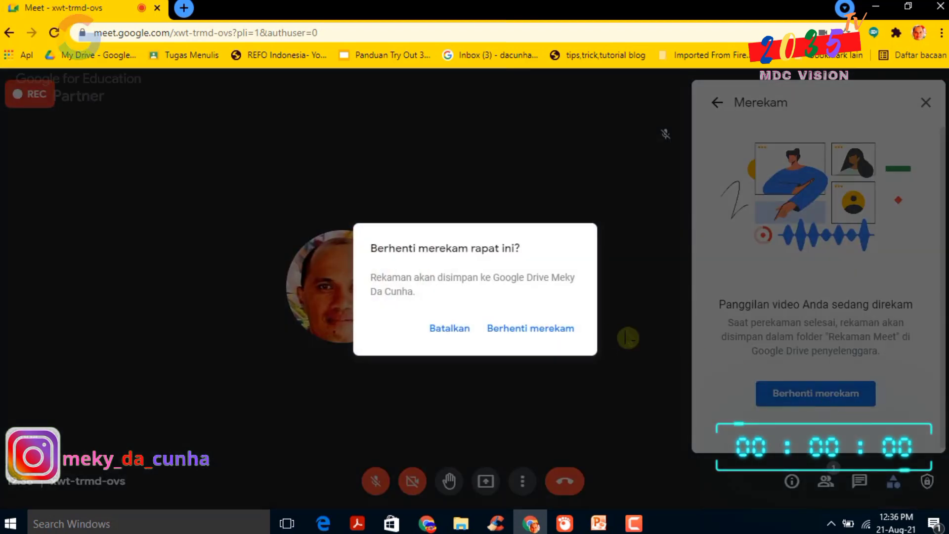
pyautogui.click(542, 333)
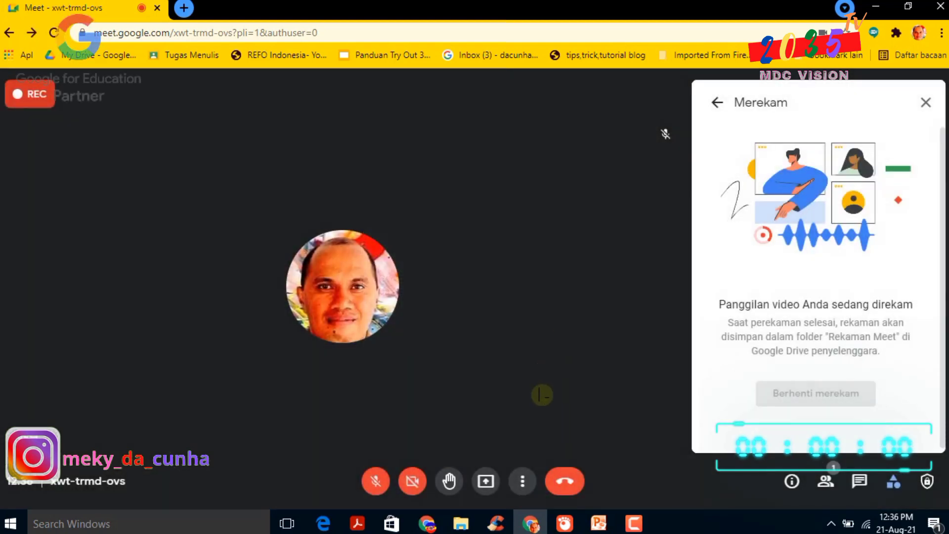
# Change the meeting layout to Otomatis
pyautogui.click(522, 482)
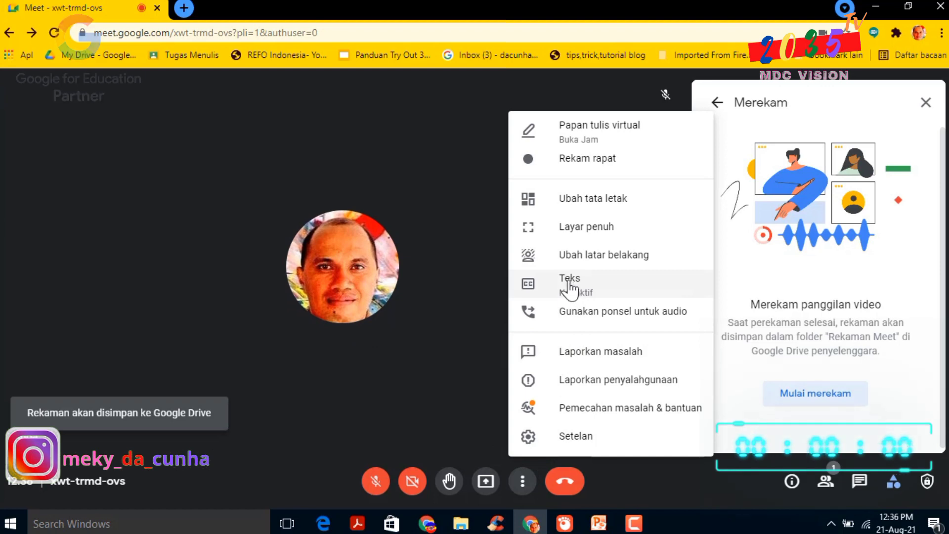
pyautogui.click(588, 207)
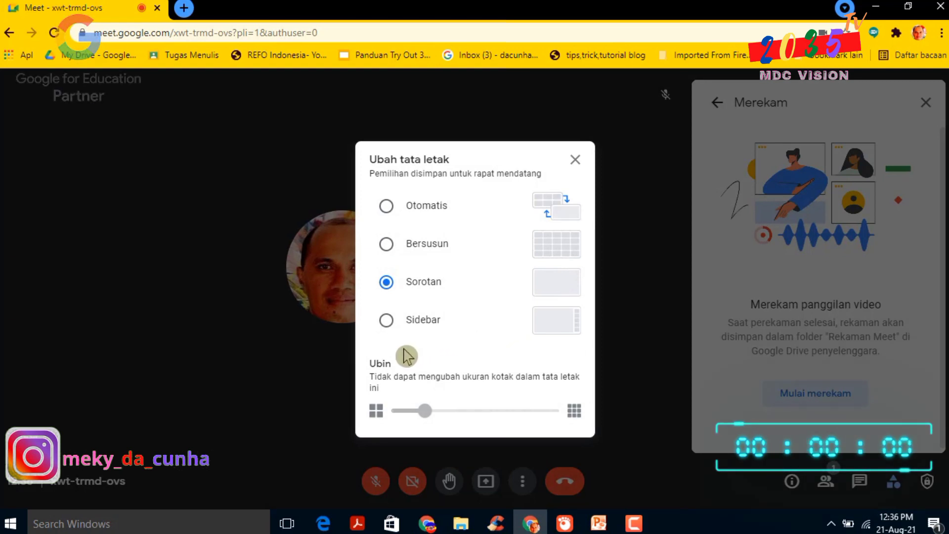
pyautogui.click(388, 207)
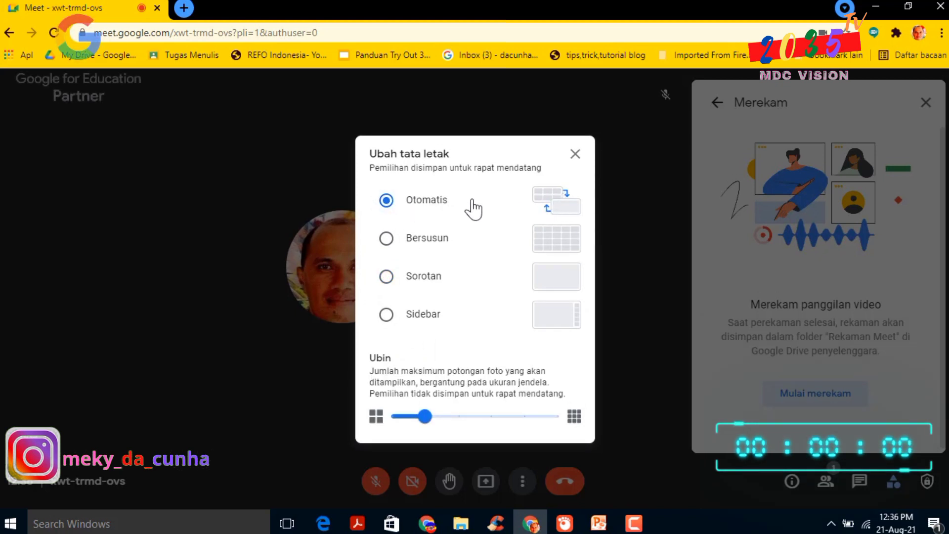
# Switch the meeting layout through Bersusun and Sorotan, settle on Sidebar, and close the layout dialog
pyautogui.click(387, 238)
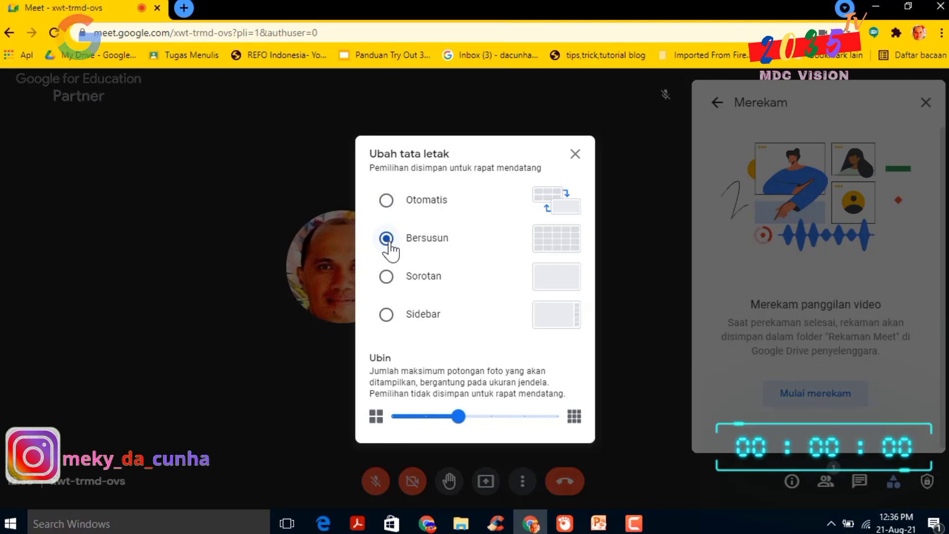
pyautogui.click(389, 280)
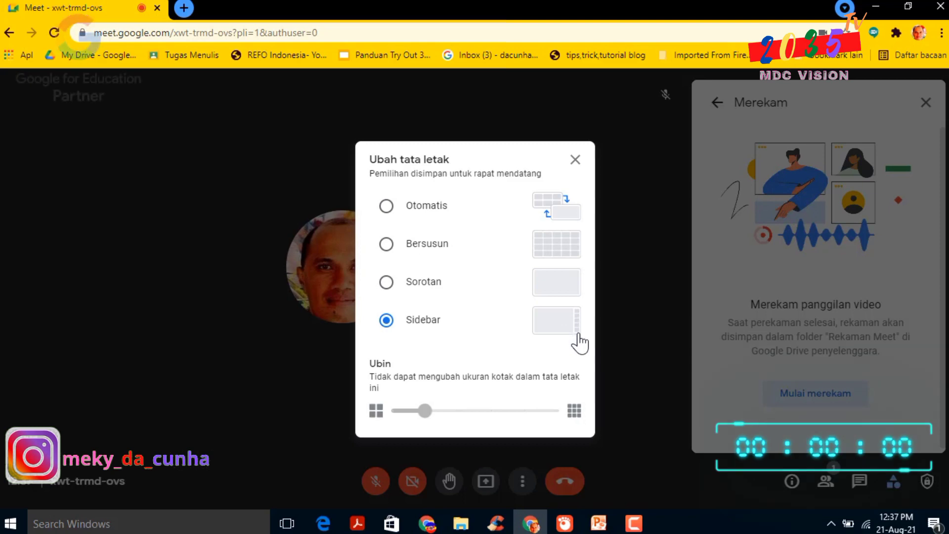
pyautogui.click(926, 107)
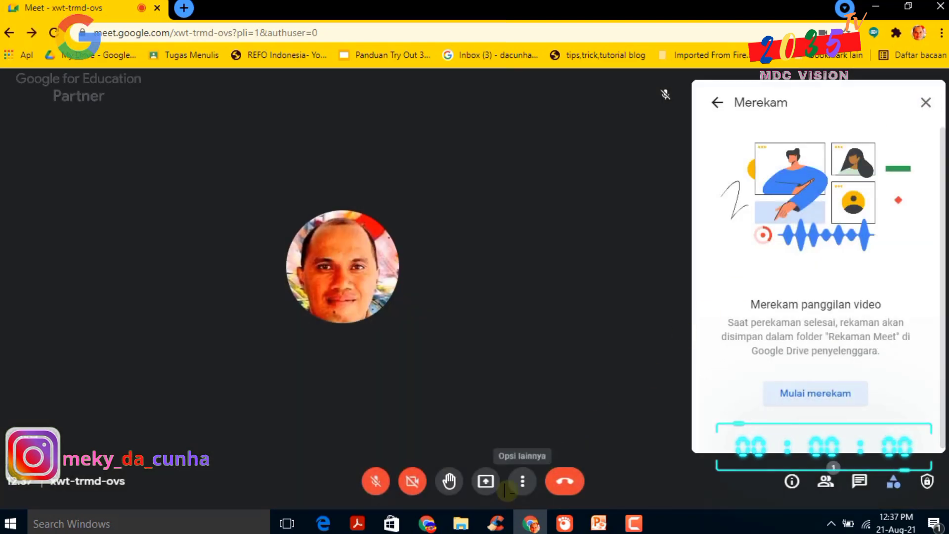
# Review the layout dialog's tile setting under Sidebar, and close both the dialog and the Merekam panel
pyautogui.click(522, 481)
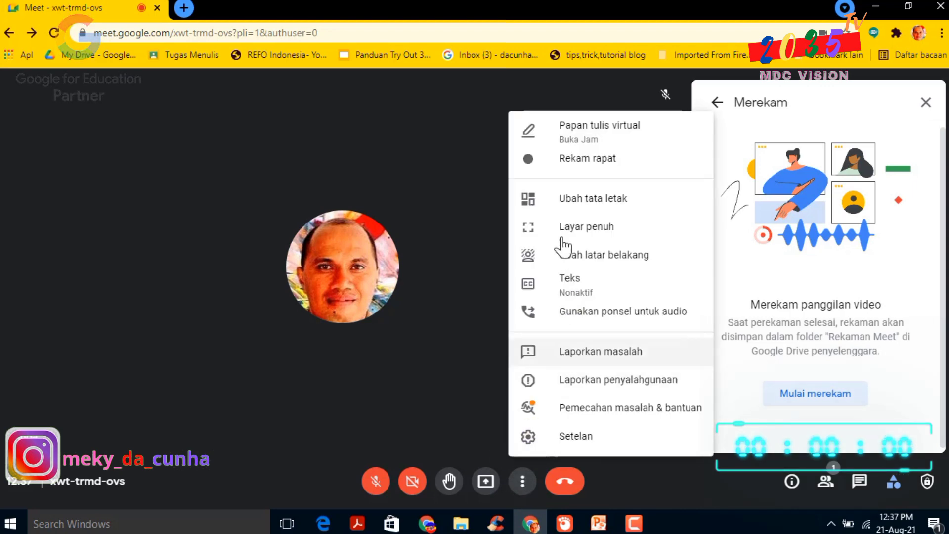
pyautogui.click(577, 204)
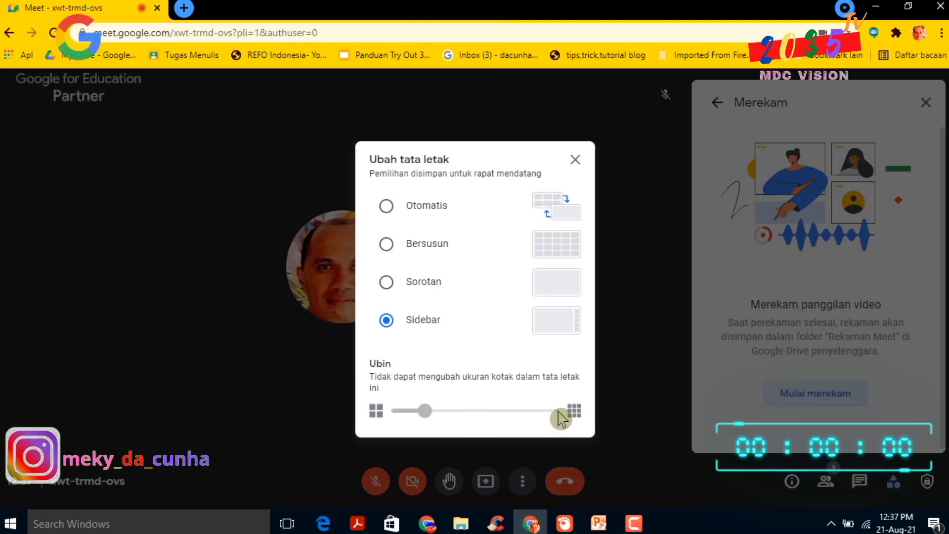
pyautogui.click(575, 161)
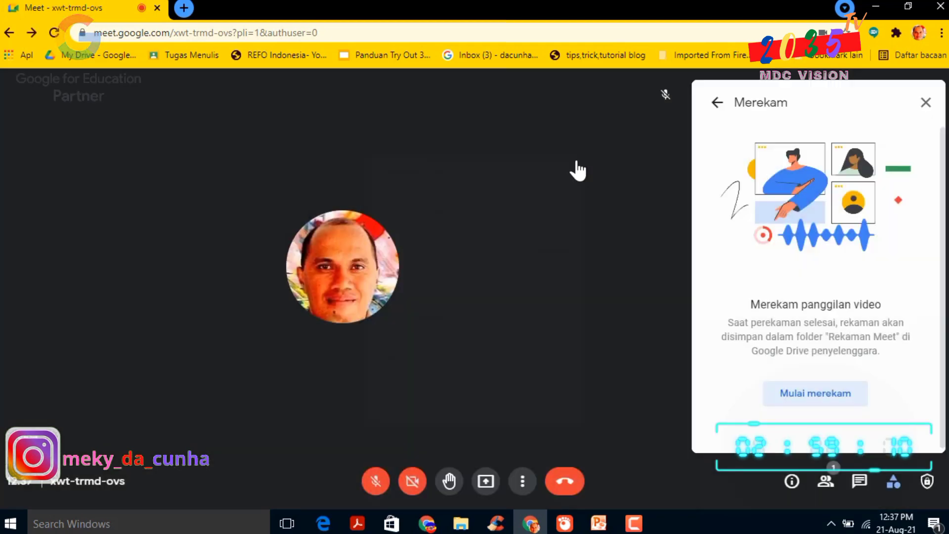
pyautogui.click(925, 103)
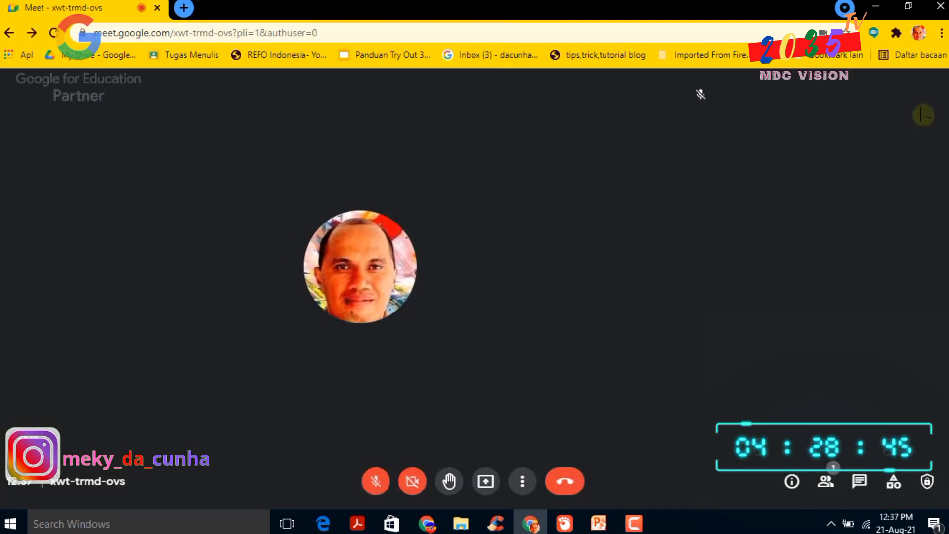
# Open the background options, turn on the camera, and apply the animated classroom characters background
pyautogui.click(518, 481)
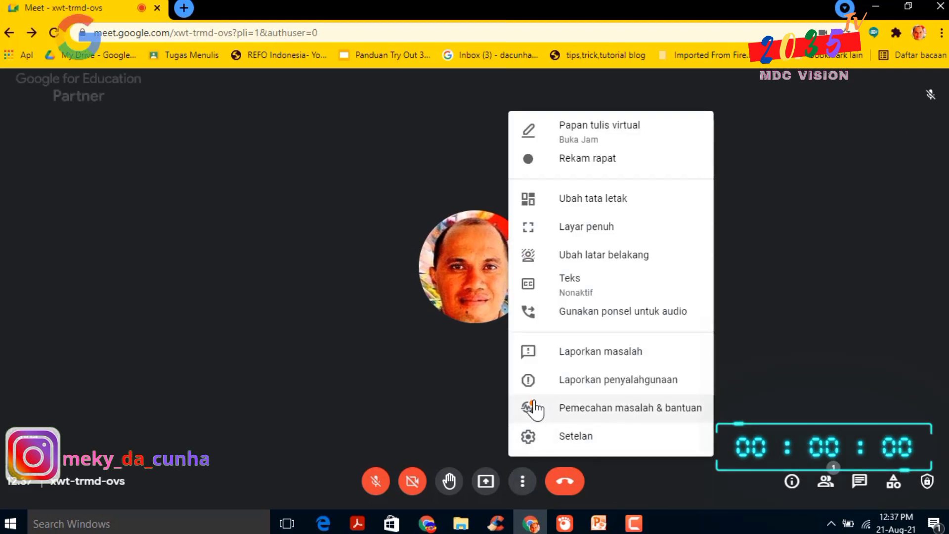
pyautogui.click(582, 255)
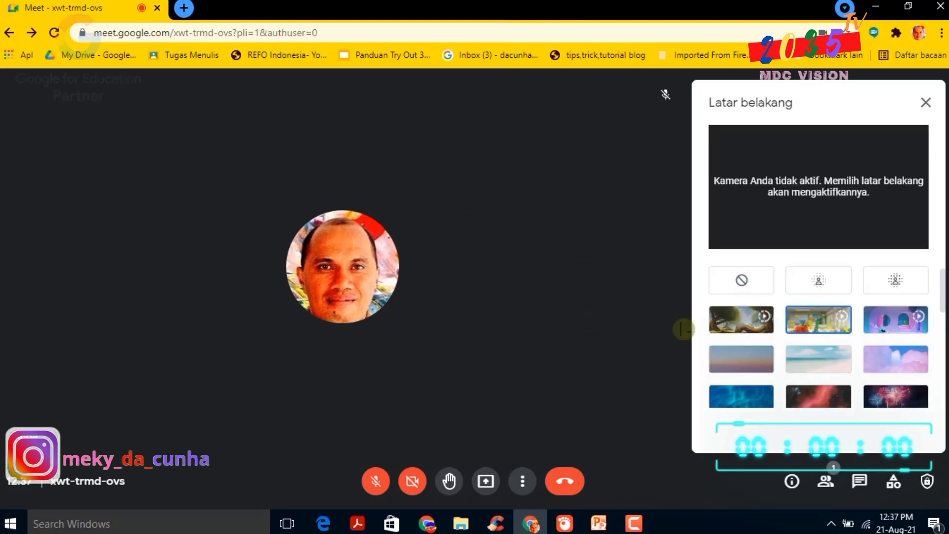
pyautogui.scroll(-2, 836, 341)
pyautogui.scroll(2, 836, 341)
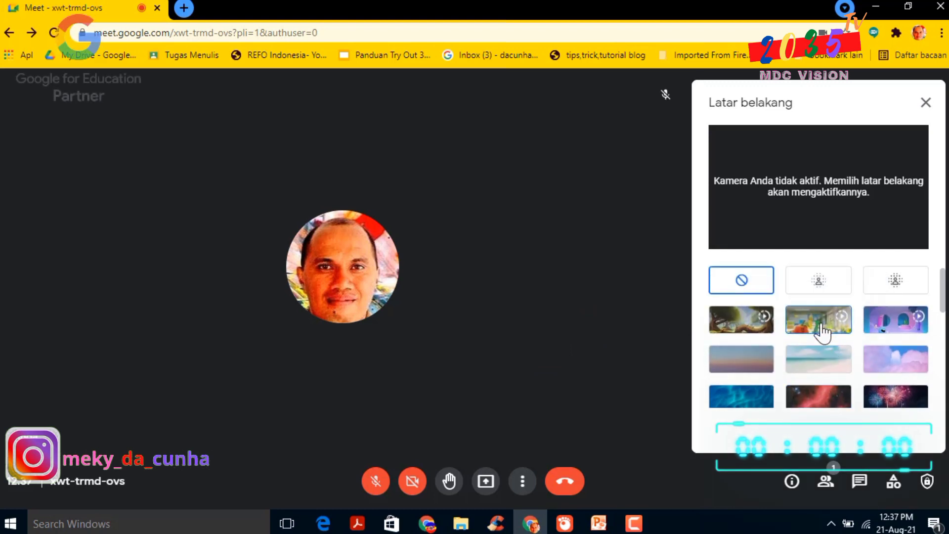
pyautogui.click(412, 483)
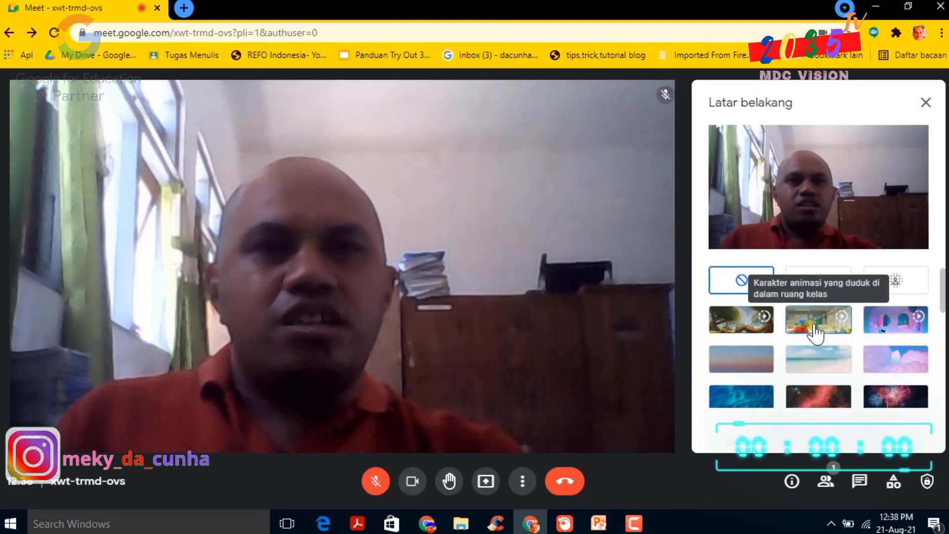
pyautogui.click(816, 334)
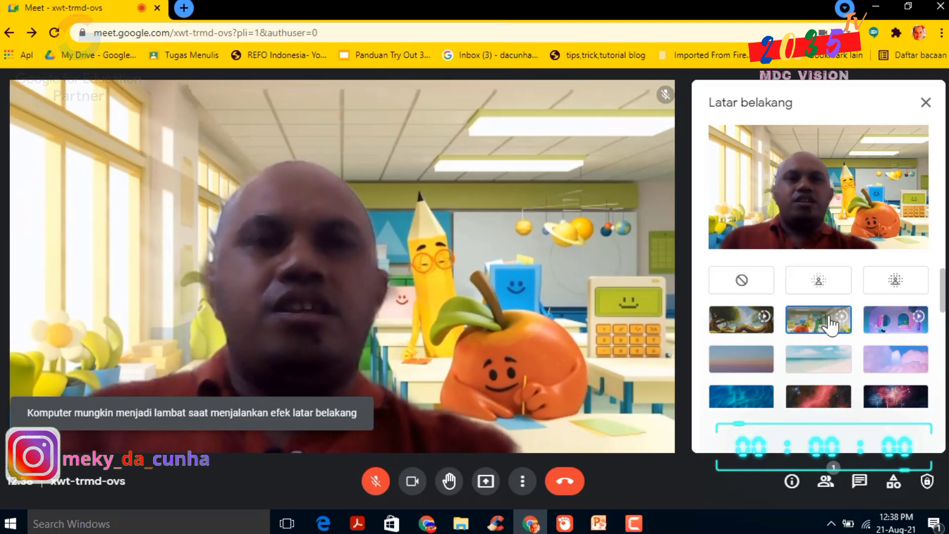
# Apply the slight background blur followed by the stronger blur, and look through the remaining background images
pyautogui.click(824, 283)
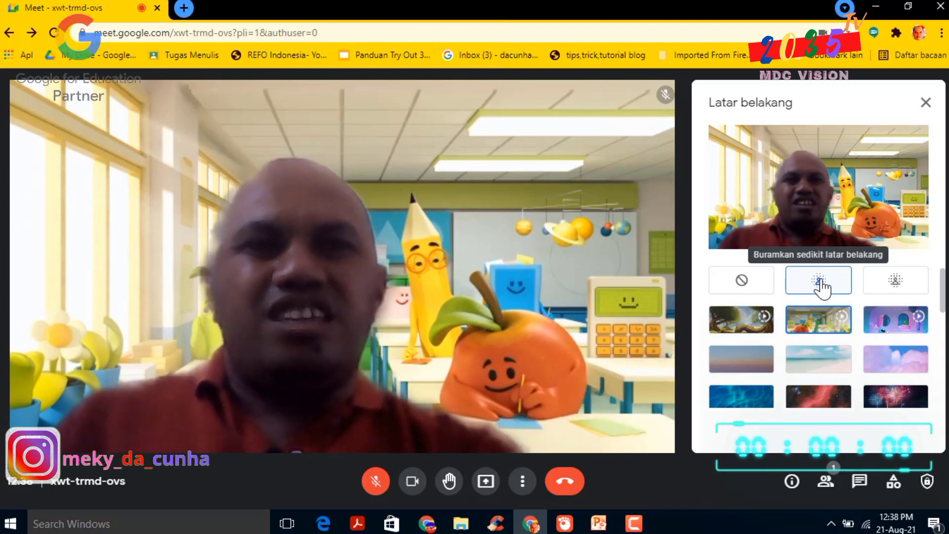
pyautogui.click(819, 286)
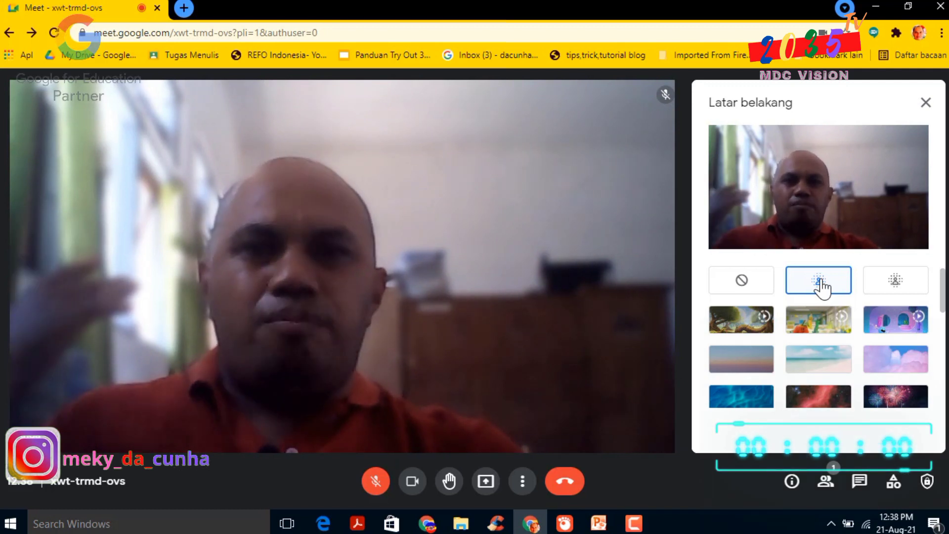
pyautogui.click(899, 285)
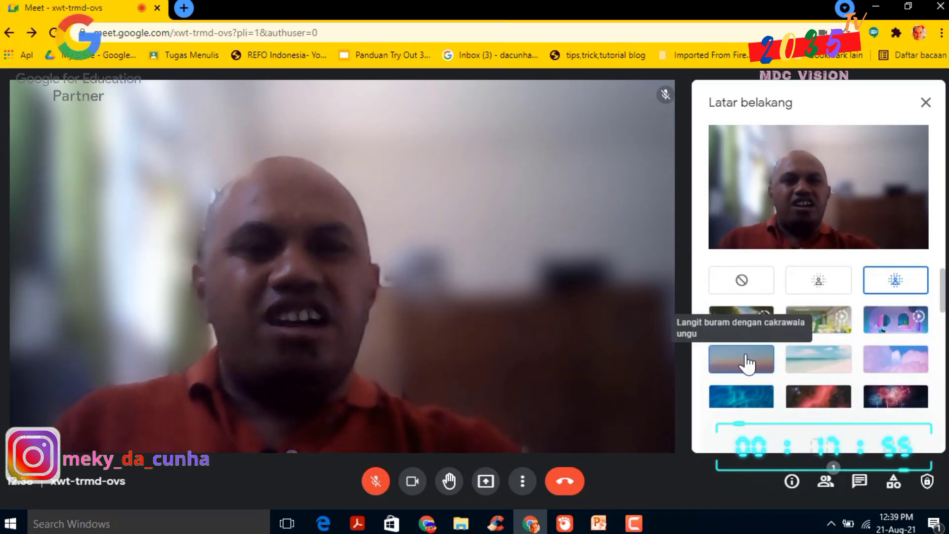
pyautogui.scroll(-5, 843, 376)
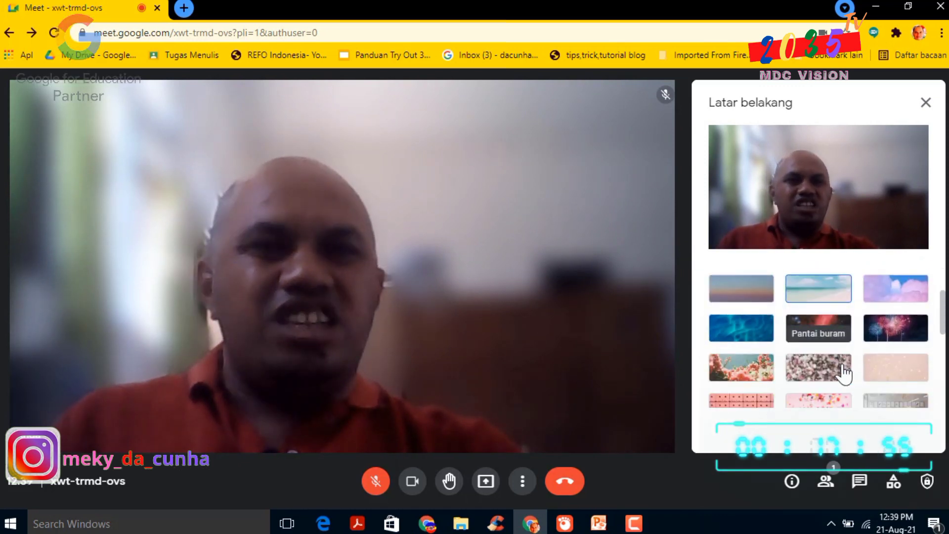
pyautogui.scroll(-6, 845, 373)
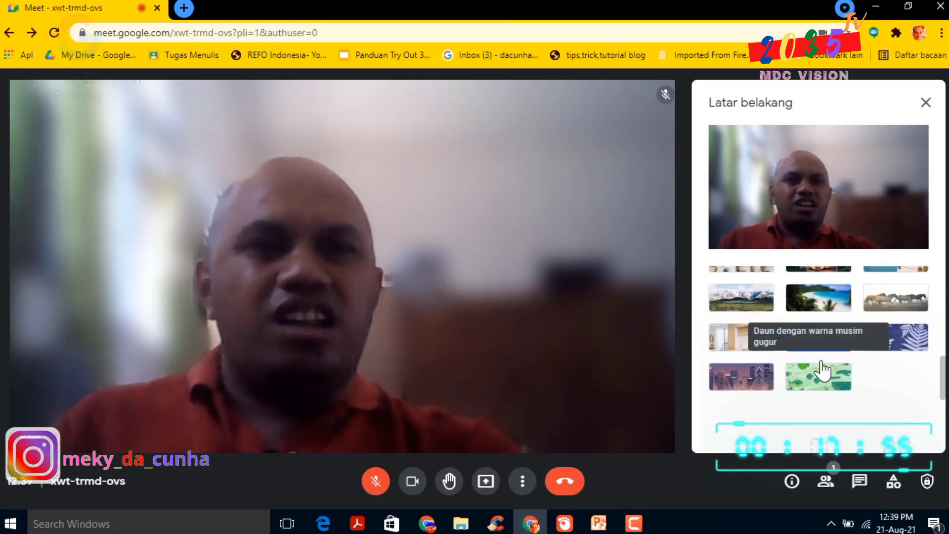
pyautogui.scroll(10, 818, 372)
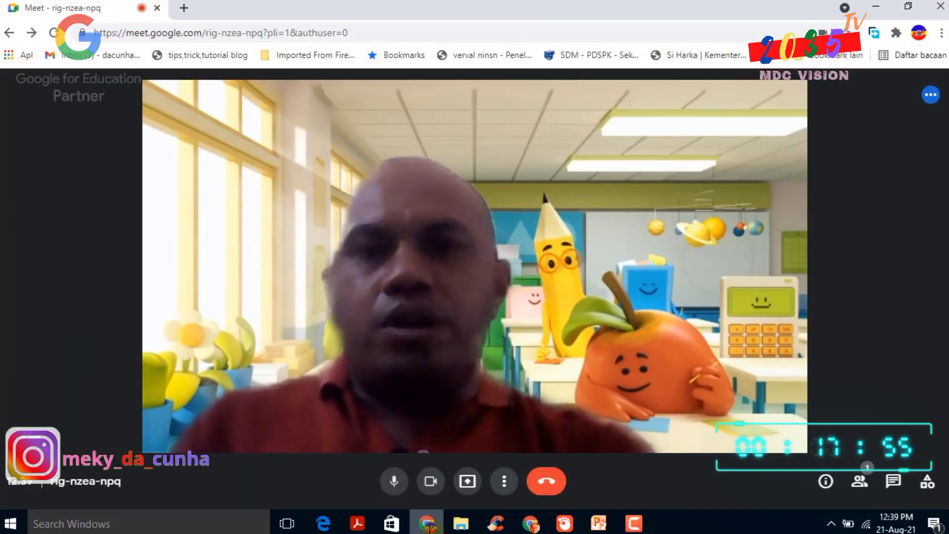
# In the other Meet call, open the file picker for a custom background image, cancel it, and close the Latar belakang panel
pyautogui.click(504, 482)
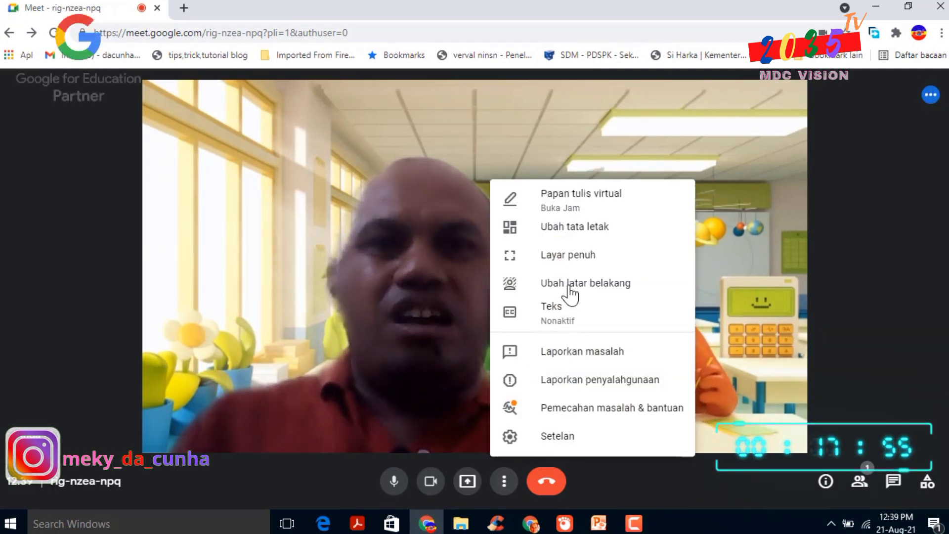
pyautogui.click(572, 284)
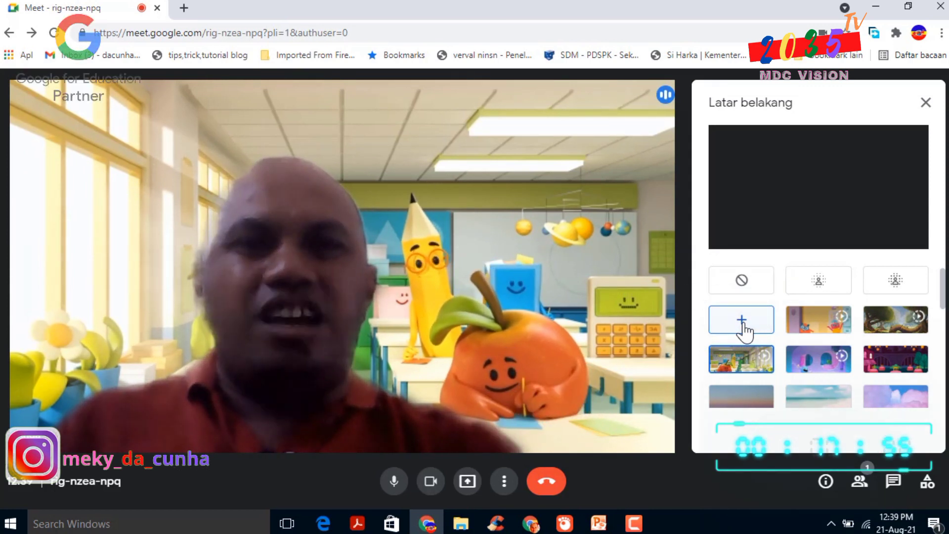
pyautogui.click(743, 327)
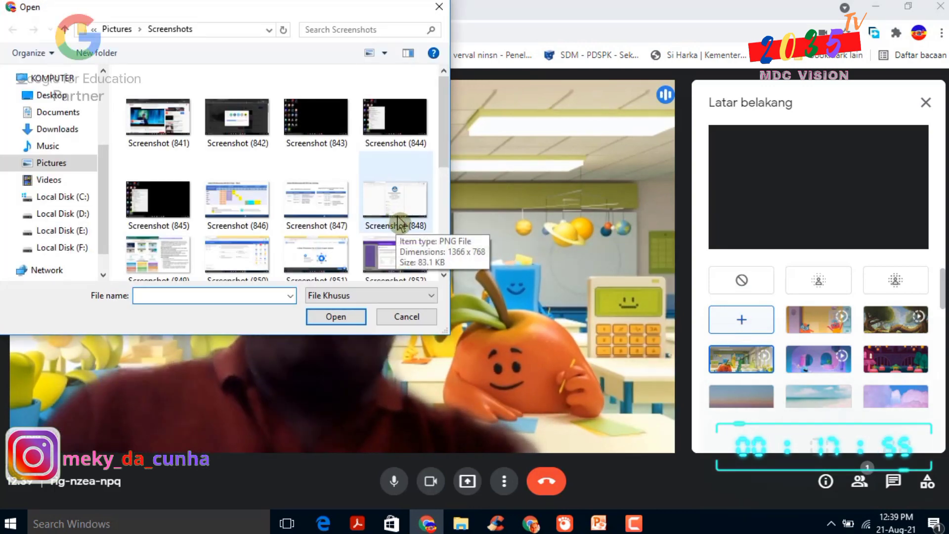
pyautogui.click(438, 7)
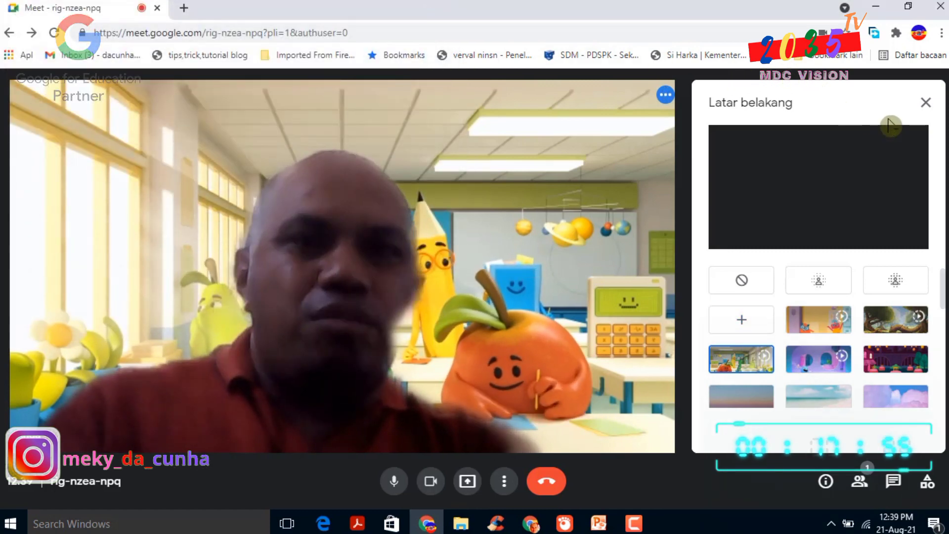
pyautogui.click(926, 103)
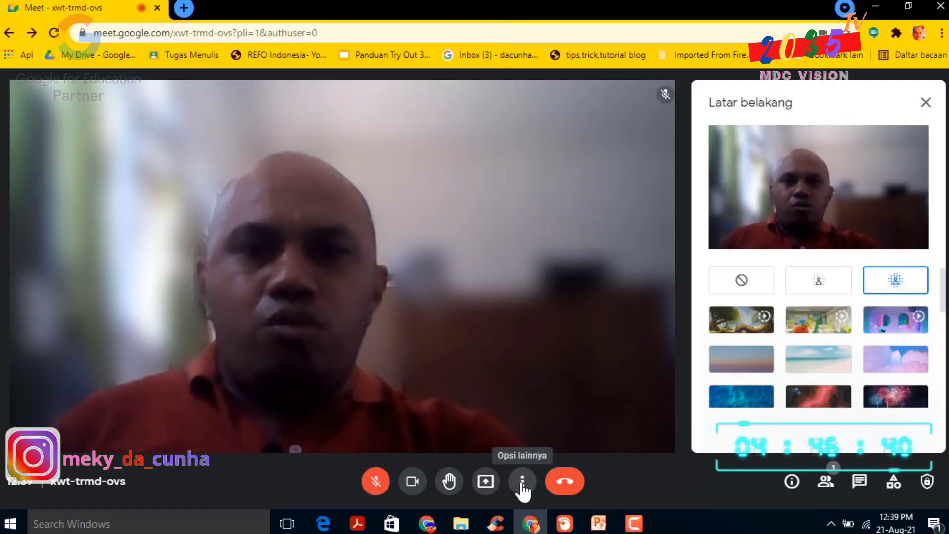
# Turn on captions in Inggris for the xwt-trmd-ovs meeting and unmute the microphone to caption speech
pyautogui.click(522, 481)
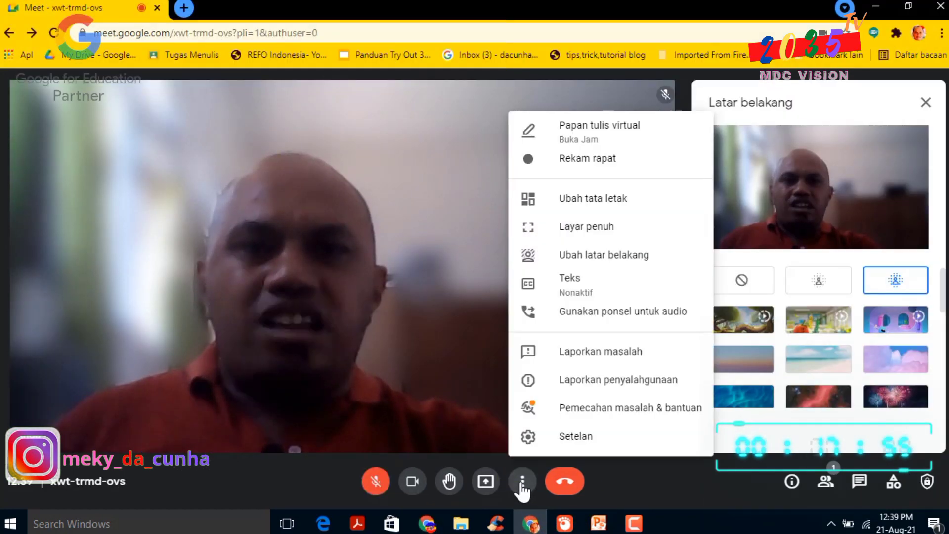
pyautogui.click(567, 284)
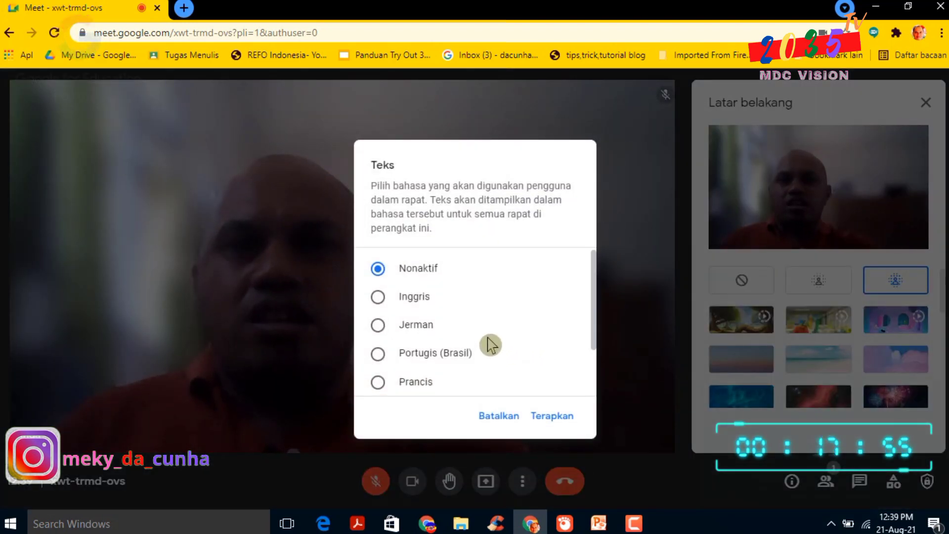
pyautogui.scroll(-2, 491, 344)
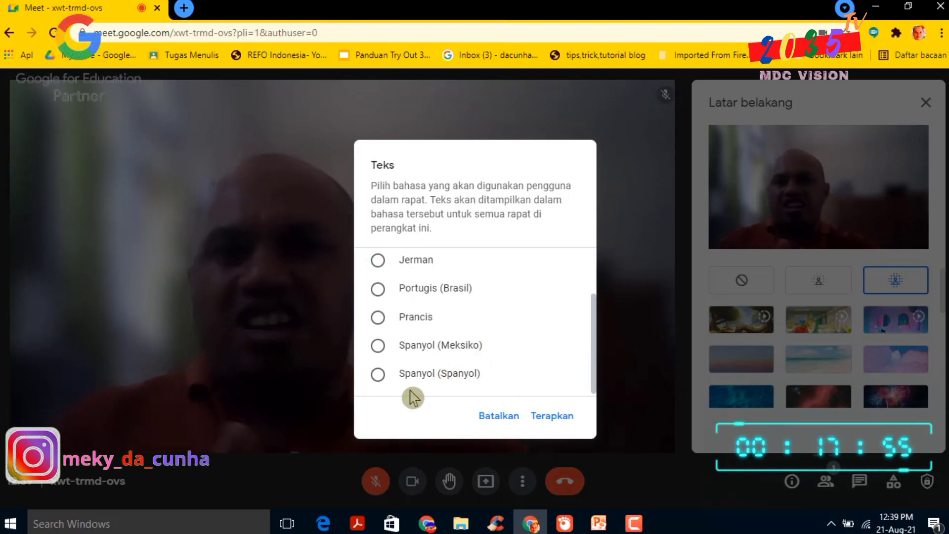
pyautogui.scroll(2, 415, 373)
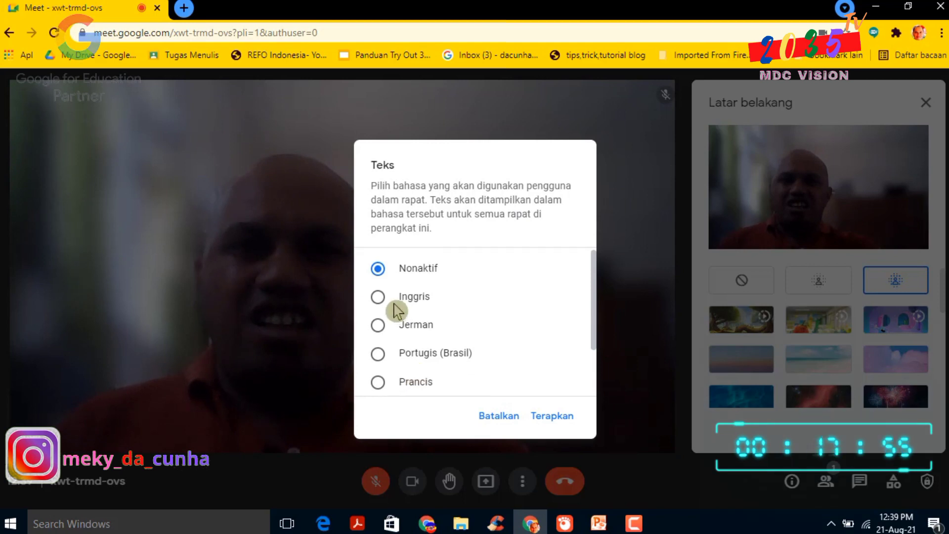
pyautogui.click(539, 419)
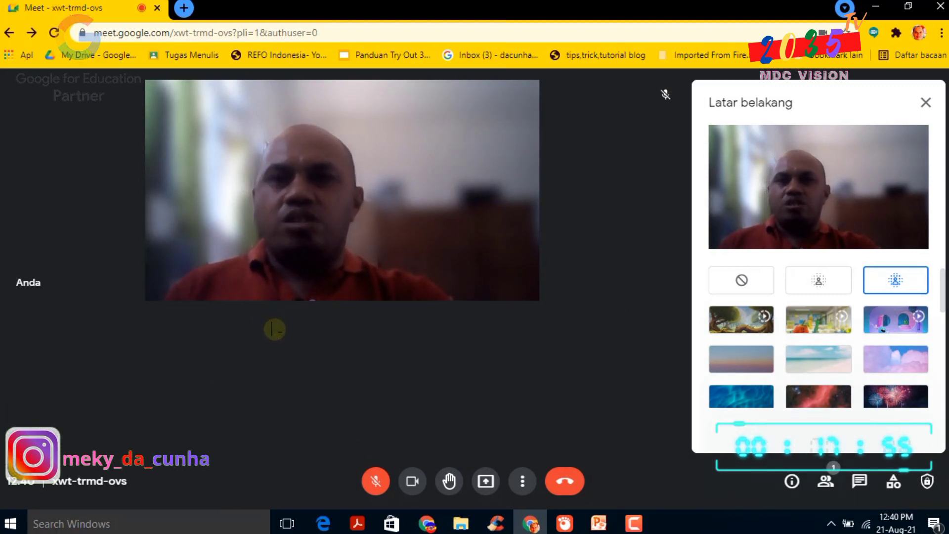
pyautogui.click(374, 480)
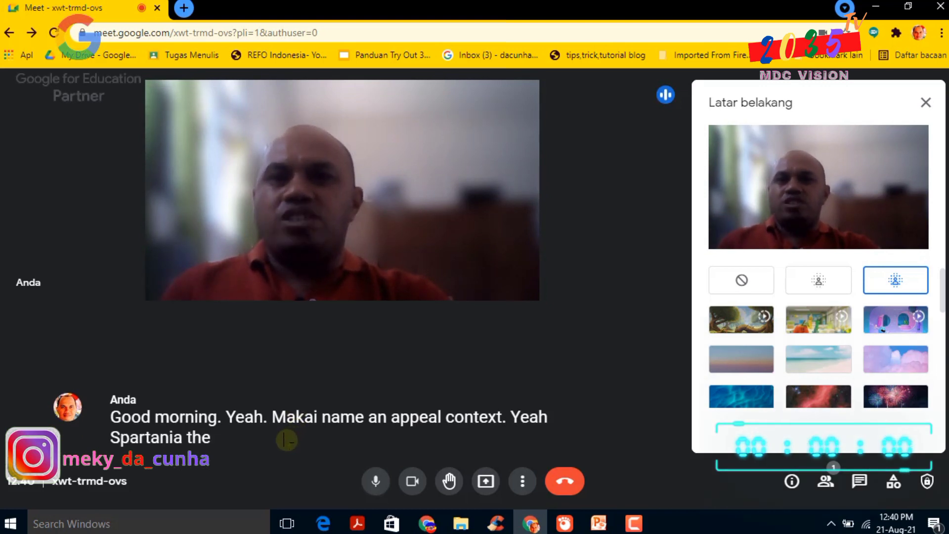
# Look through the available caption languages and set the captions to Nonaktif
pyautogui.click(523, 482)
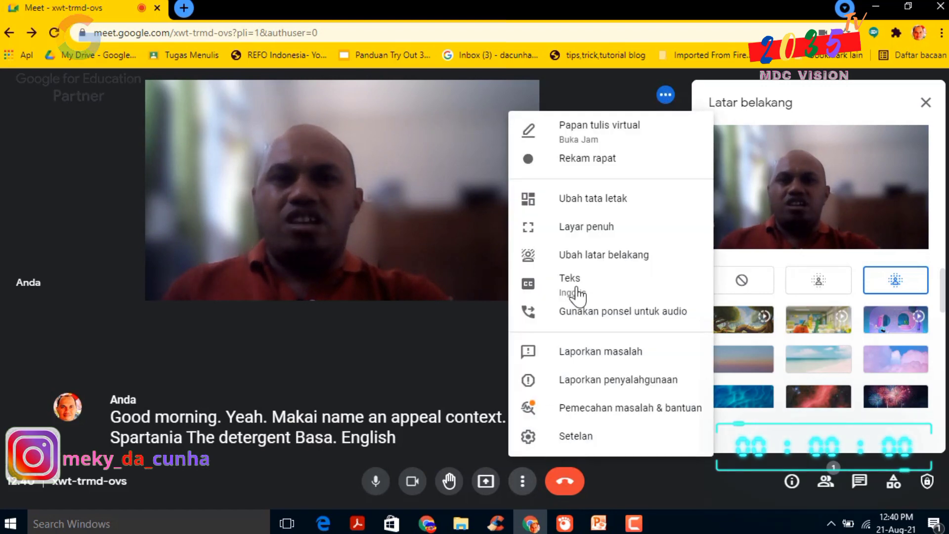
pyautogui.click(576, 292)
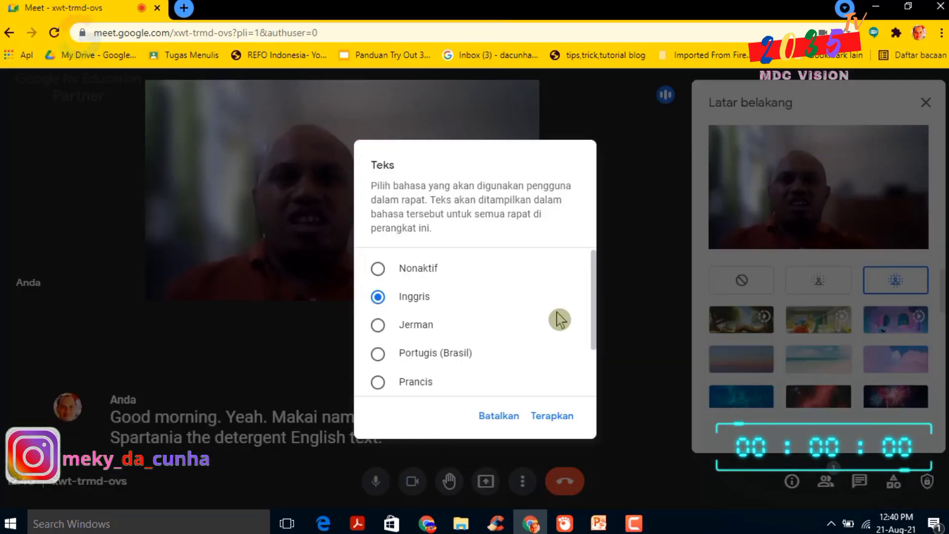
pyautogui.scroll(-2, 559, 319)
pyautogui.scroll(2, 557, 340)
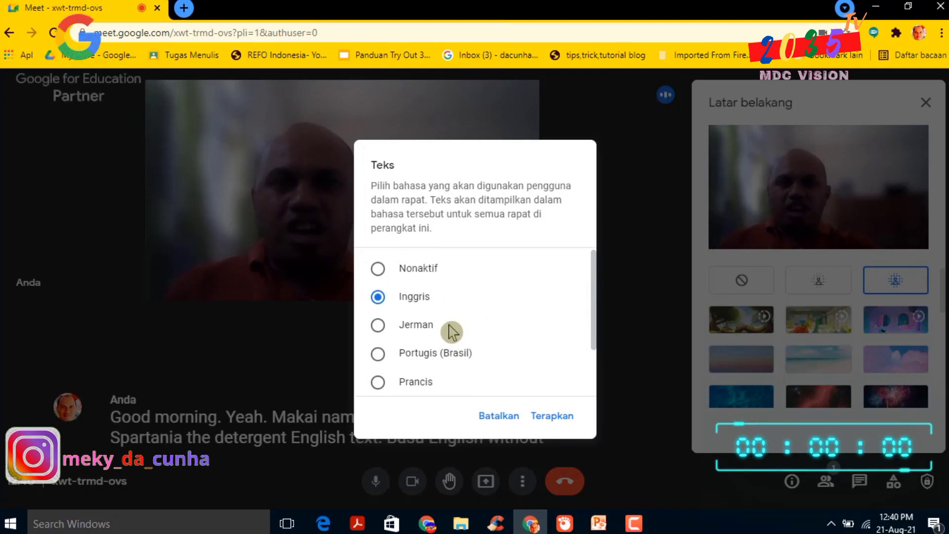
pyautogui.scroll(-2, 460, 340)
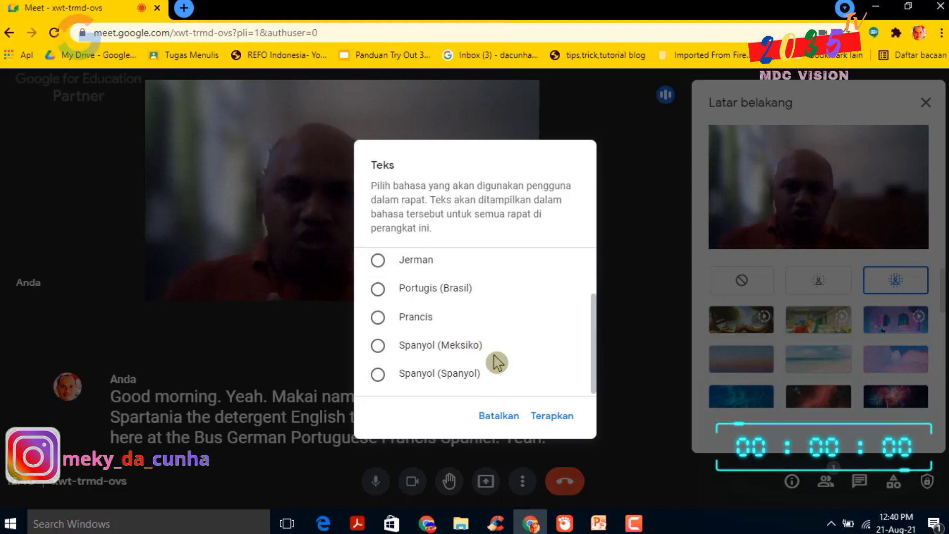
pyautogui.scroll(2, 494, 362)
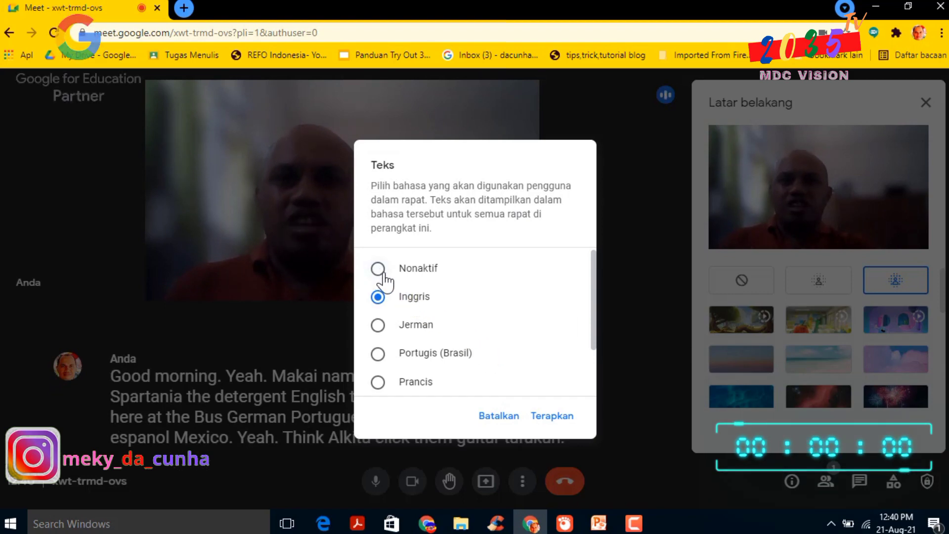
pyautogui.click(550, 417)
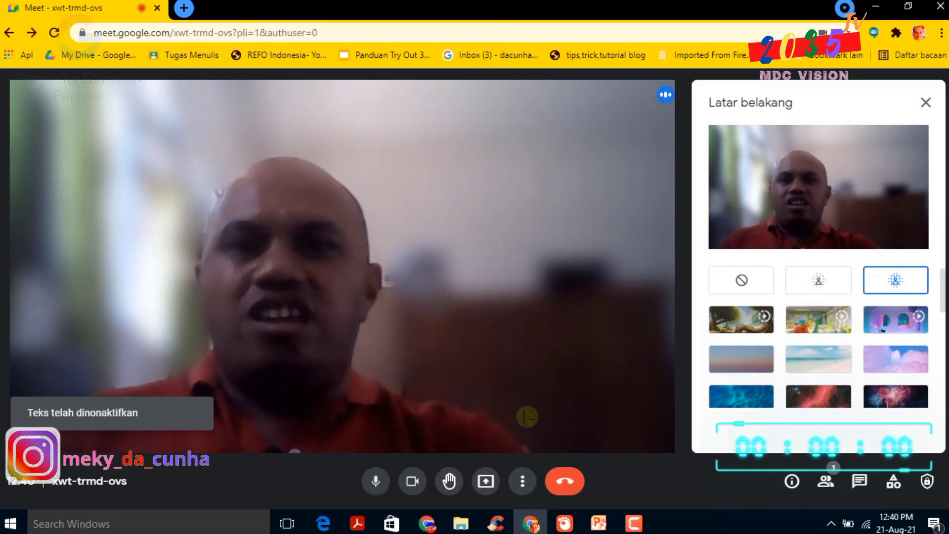
# Briefly open the Gunakan ponsel untuk audio dialog, dismiss it, and close the Latar belakang panel
pyautogui.click(522, 481)
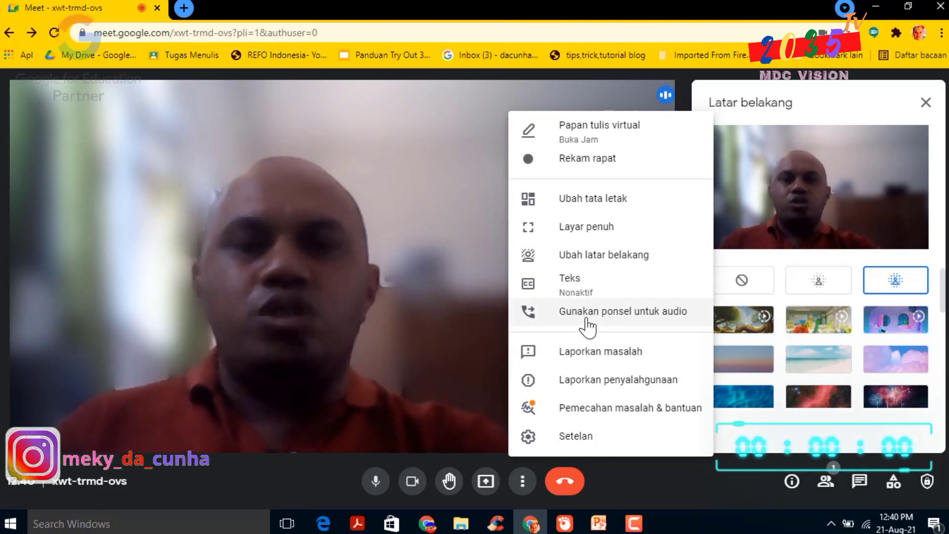
pyautogui.press('Escape')
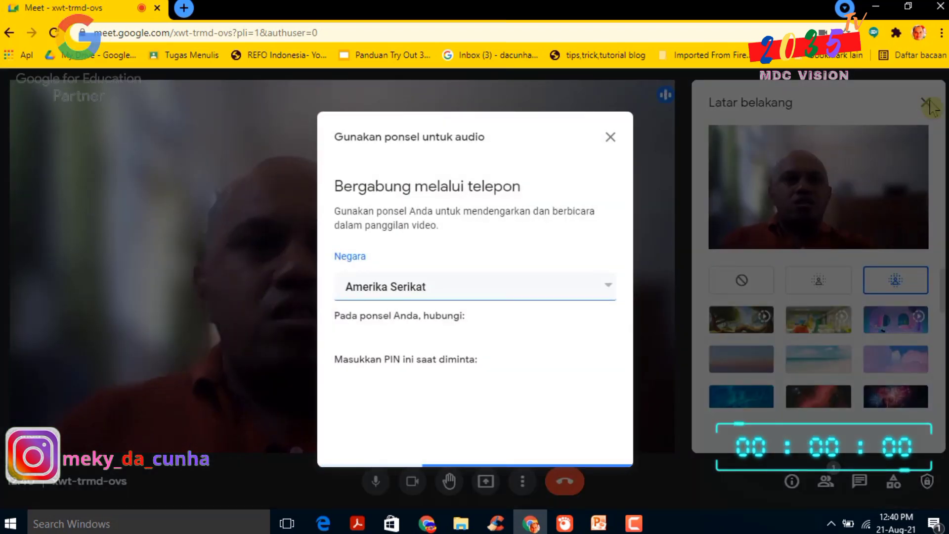
pyautogui.click(925, 110)
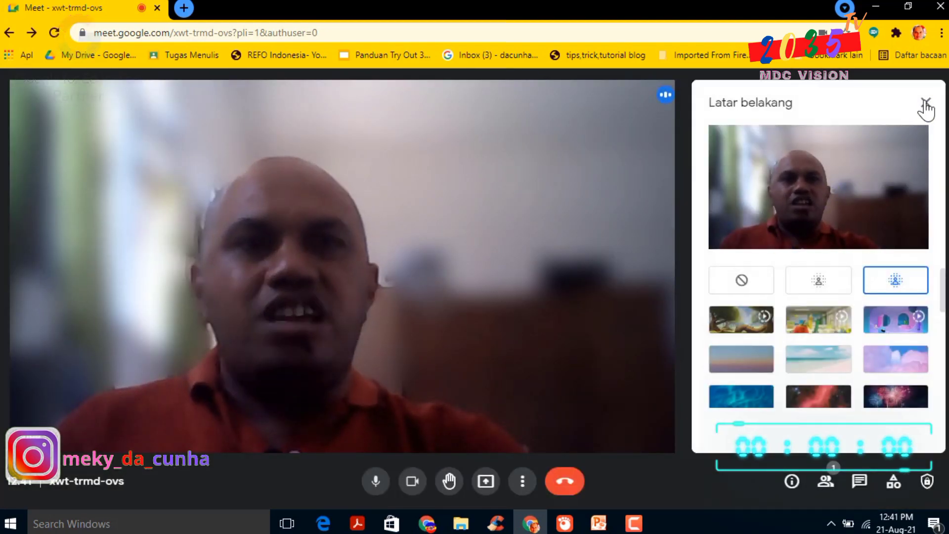
pyautogui.click(925, 105)
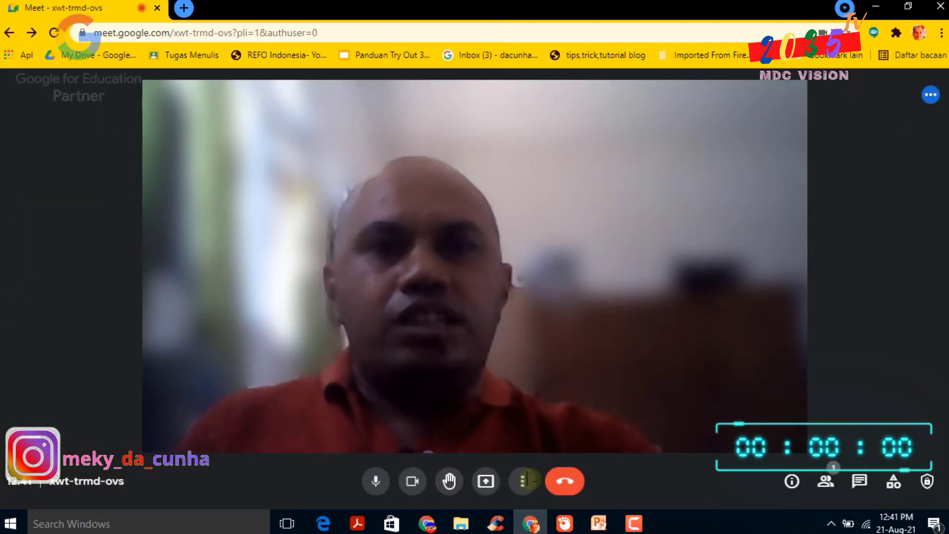
# Examine the phone dial-in details and the Negara choices under Gunakan ponsel untuk audio, and close the dialog
pyautogui.click(523, 484)
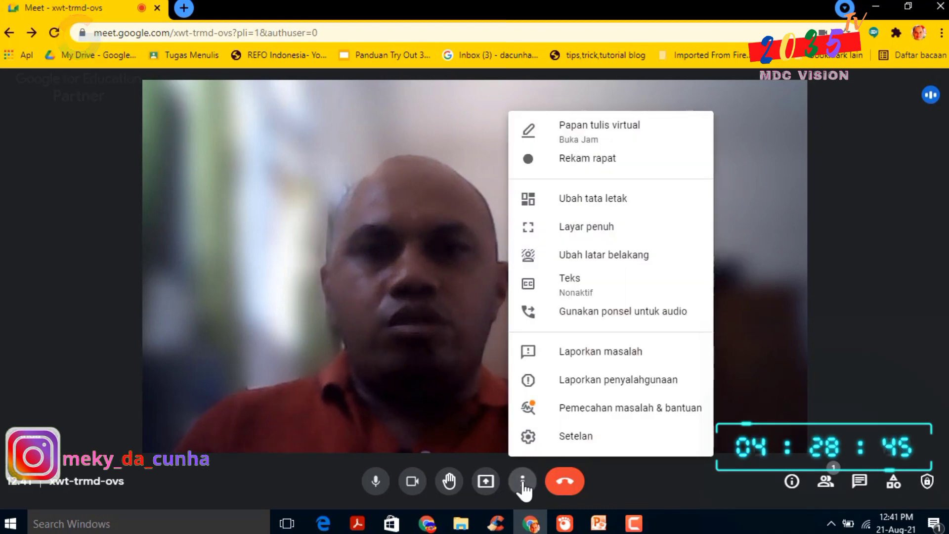
pyautogui.click(587, 322)
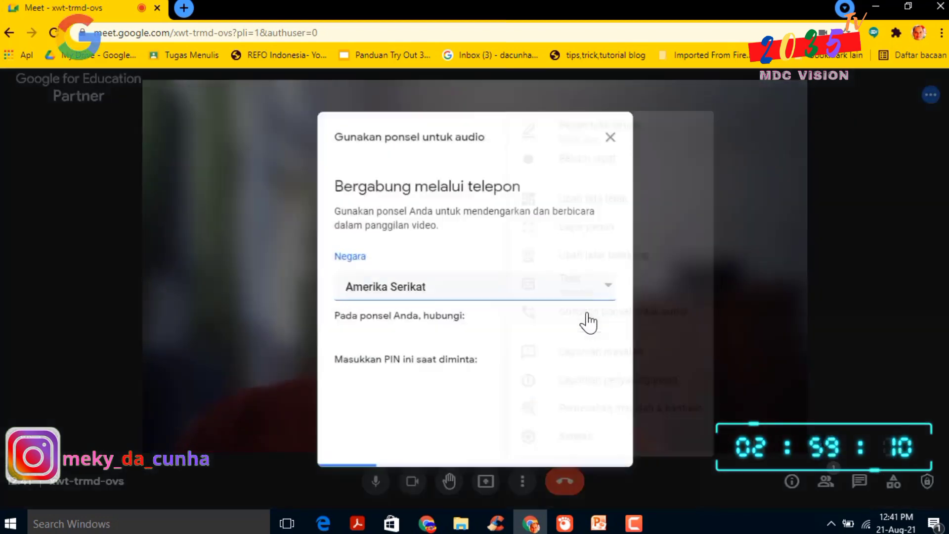
pyautogui.click(610, 296)
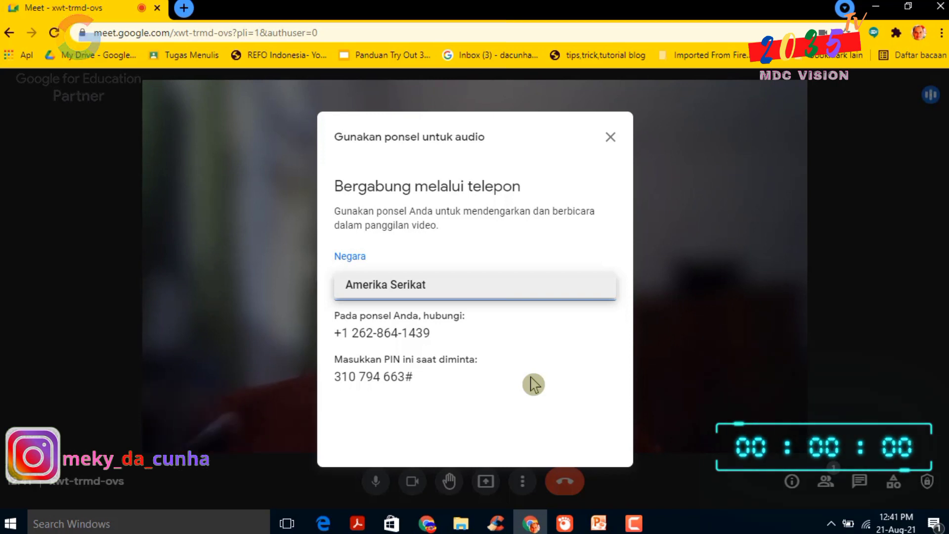
pyautogui.click(611, 138)
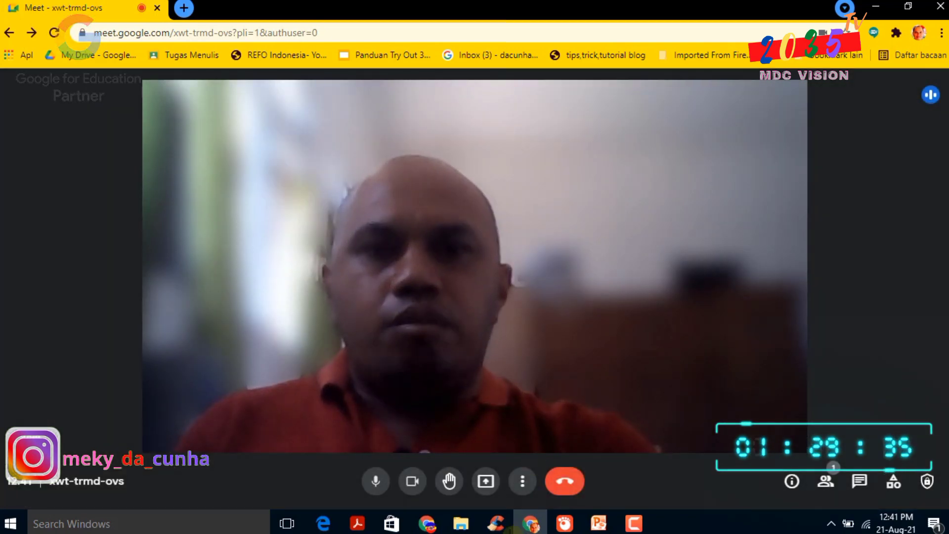
# Review the network stability and system load sections in Pemecahan masalah & bantuan, and close the dialog
pyautogui.click(523, 482)
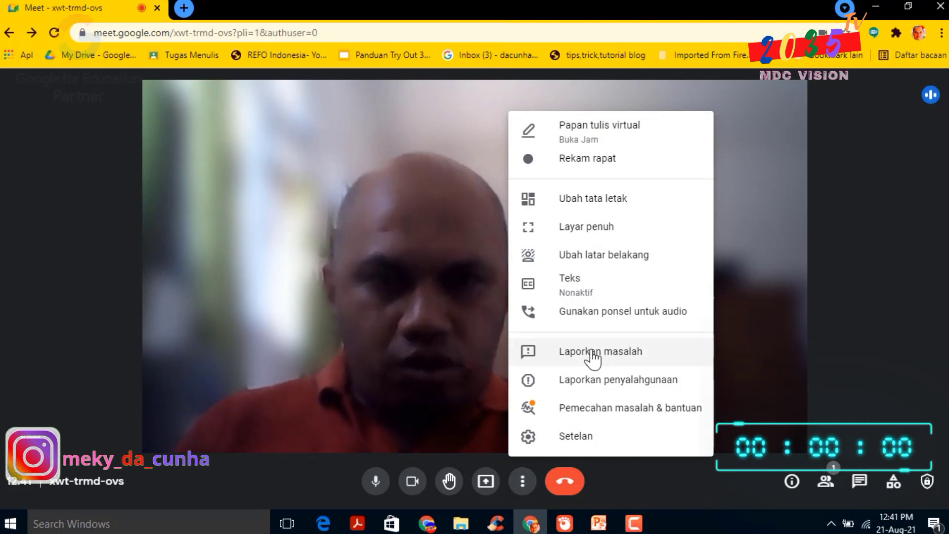
pyautogui.click(600, 414)
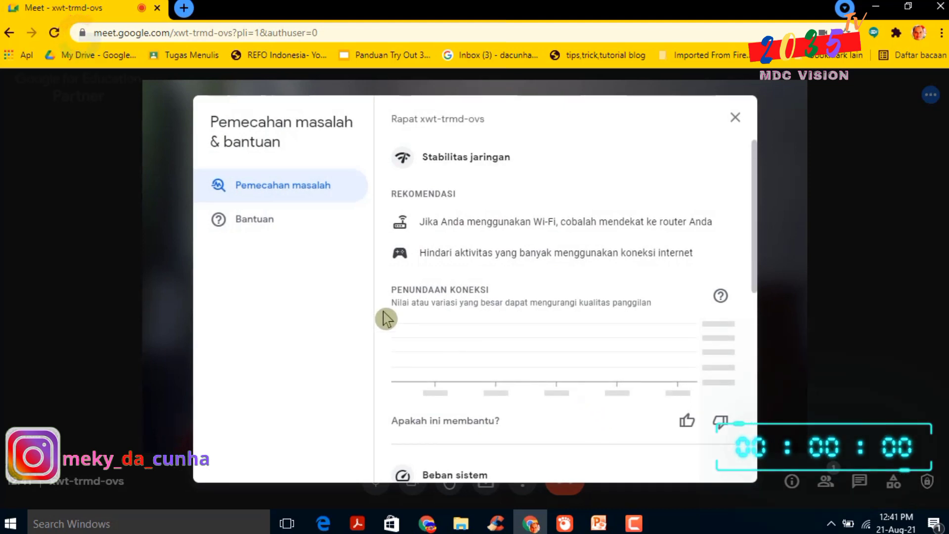
pyautogui.scroll(-7, 452, 292)
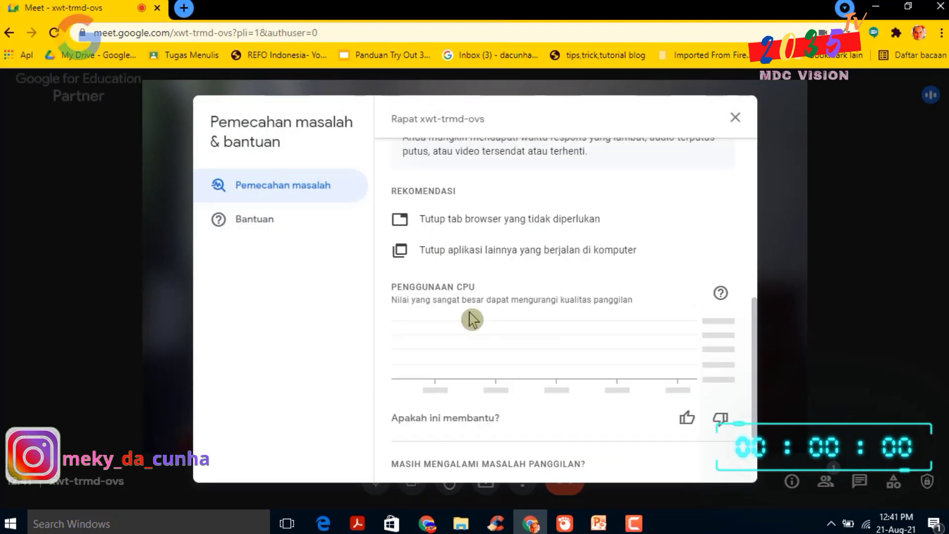
pyautogui.scroll(2, 472, 320)
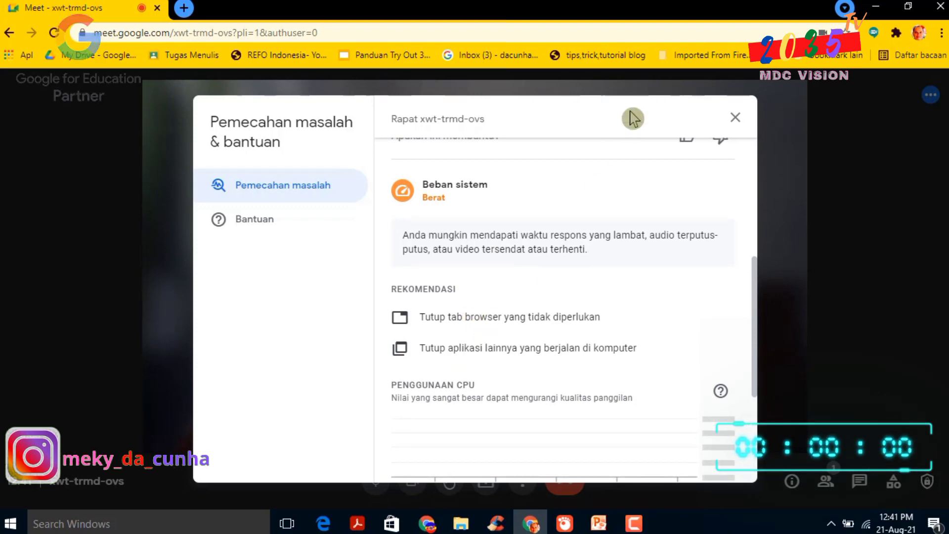
pyautogui.click(736, 119)
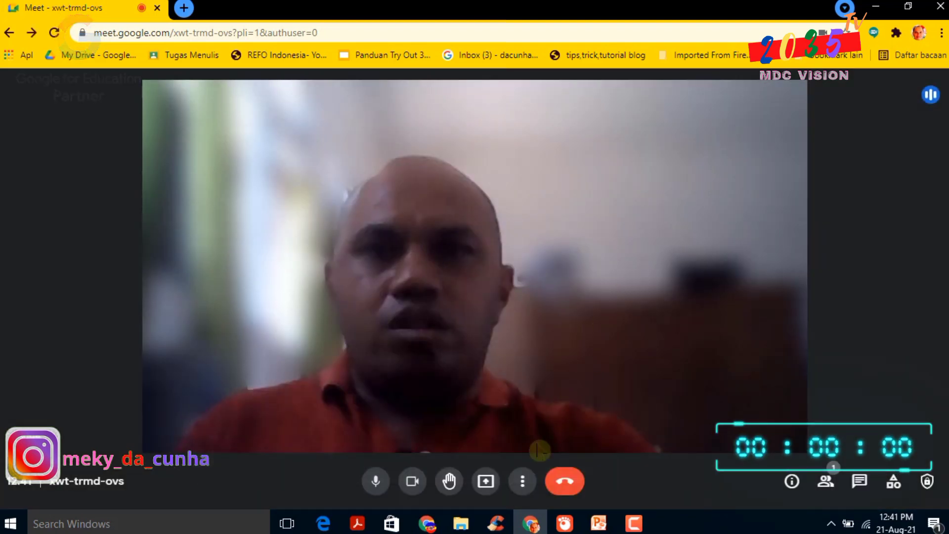
# Look through the available Mikrofon and Speaker devices in the meeting's audio settings without changing them
pyautogui.click(523, 481)
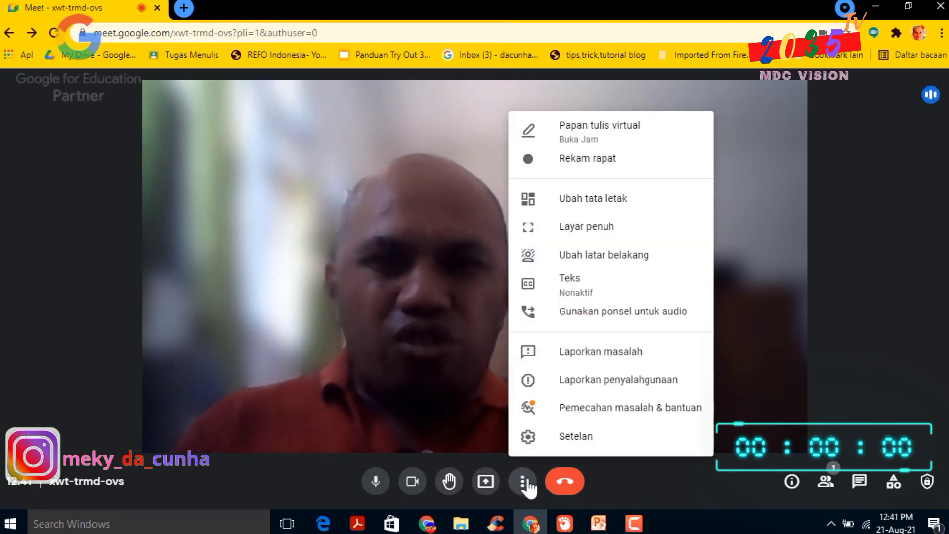
pyautogui.click(576, 437)
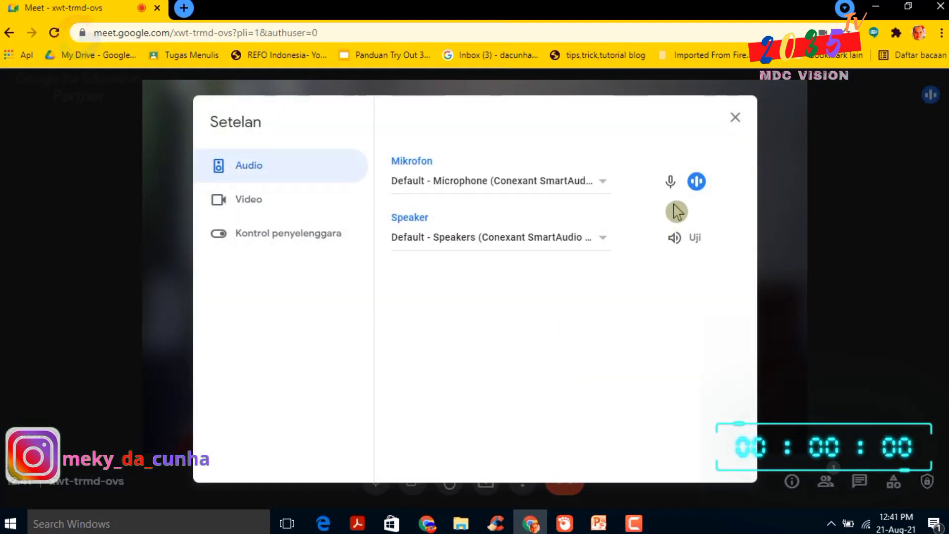
pyautogui.click(601, 183)
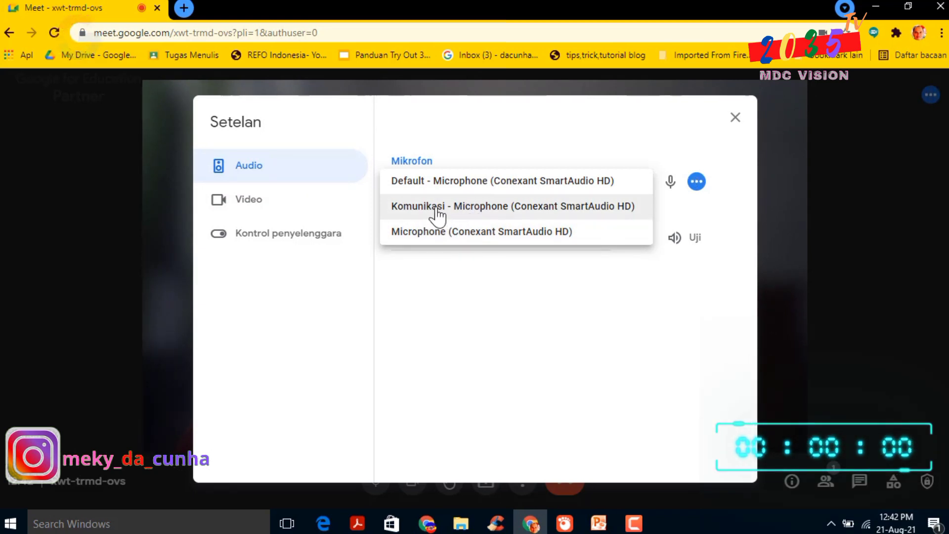
pyautogui.click(617, 303)
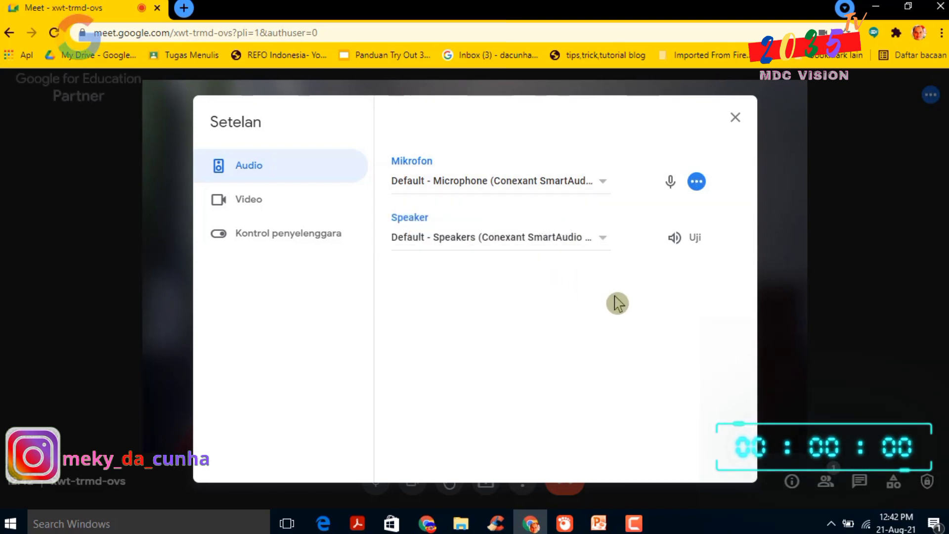
pyautogui.click(604, 238)
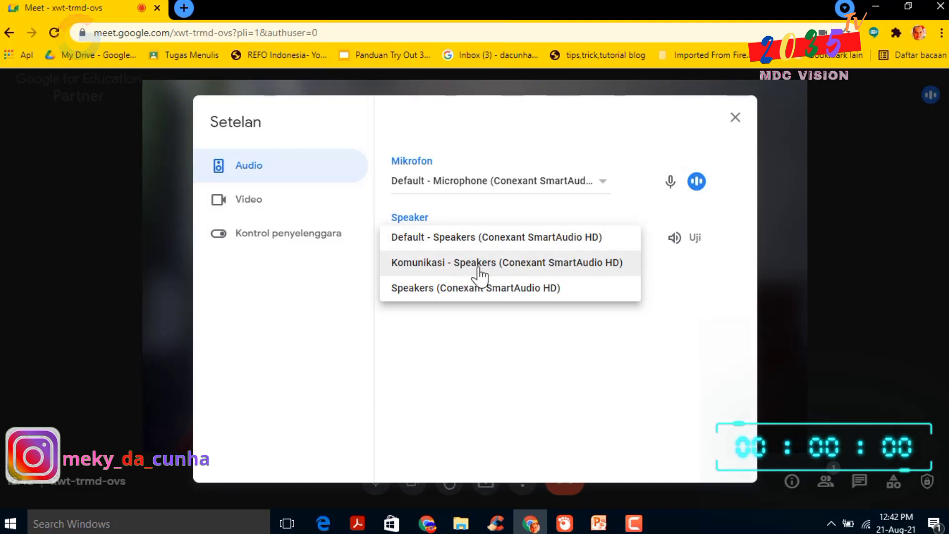
pyautogui.click(659, 302)
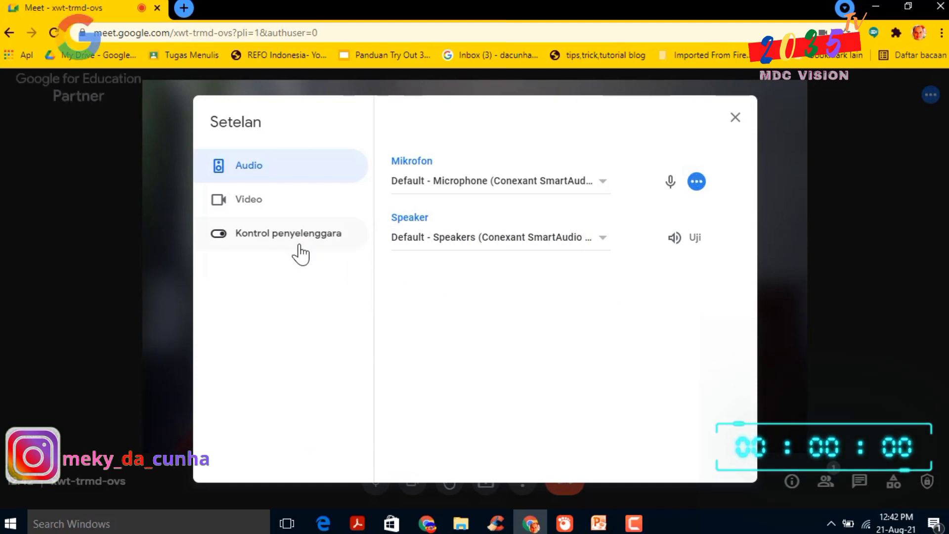
# Look through the camera, Resolusi pengiriman and Resolusi penerimaan options in the video settings, keeping the current choices
pyautogui.click(246, 202)
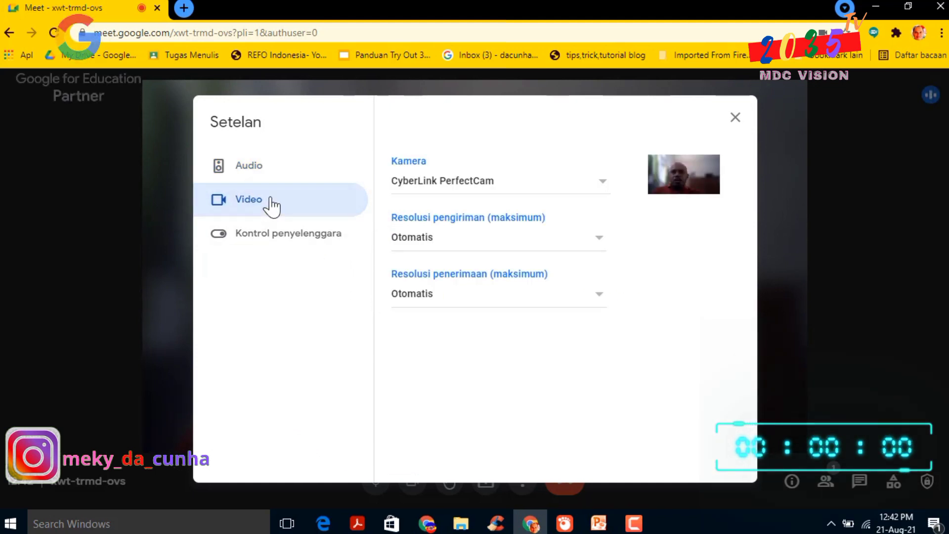
pyautogui.click(599, 194)
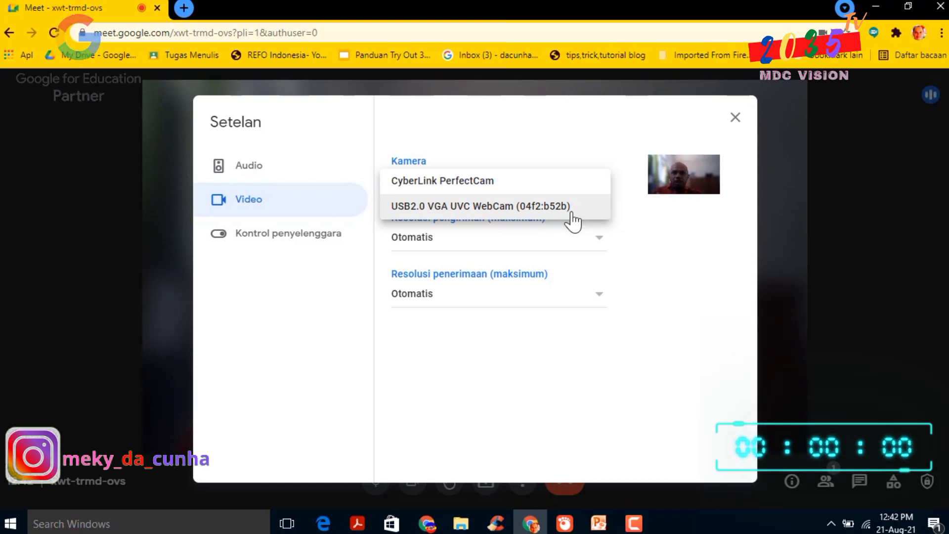
pyautogui.click(648, 254)
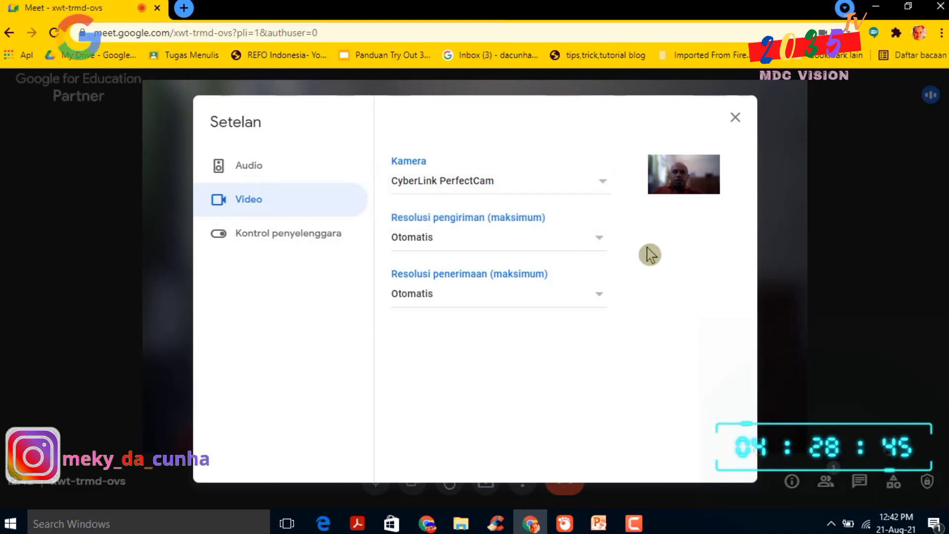
pyautogui.click(599, 247)
pyautogui.click(599, 248)
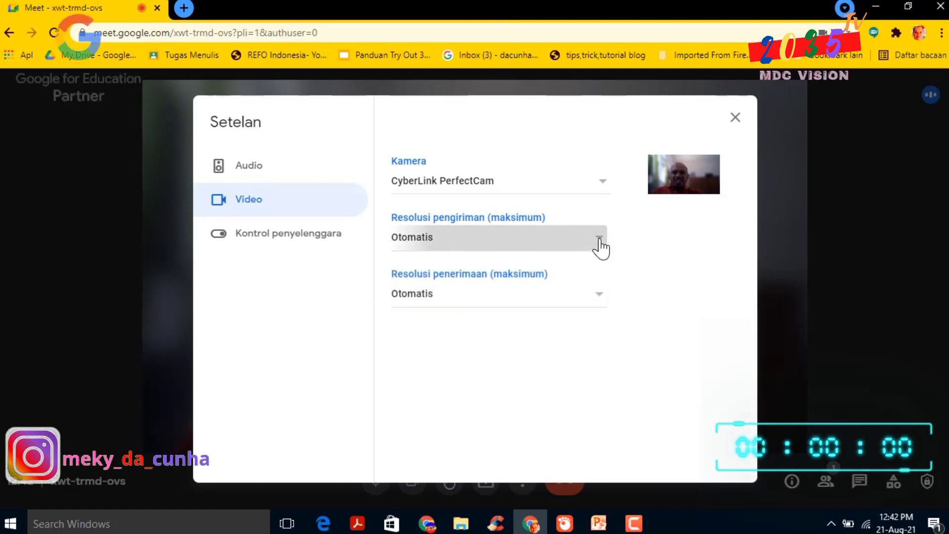
pyautogui.click(600, 247)
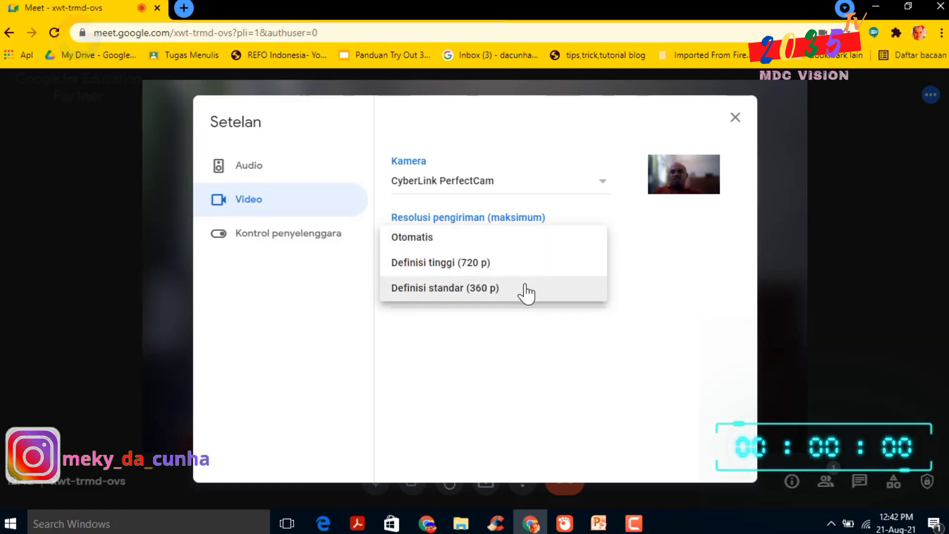
pyautogui.click(640, 271)
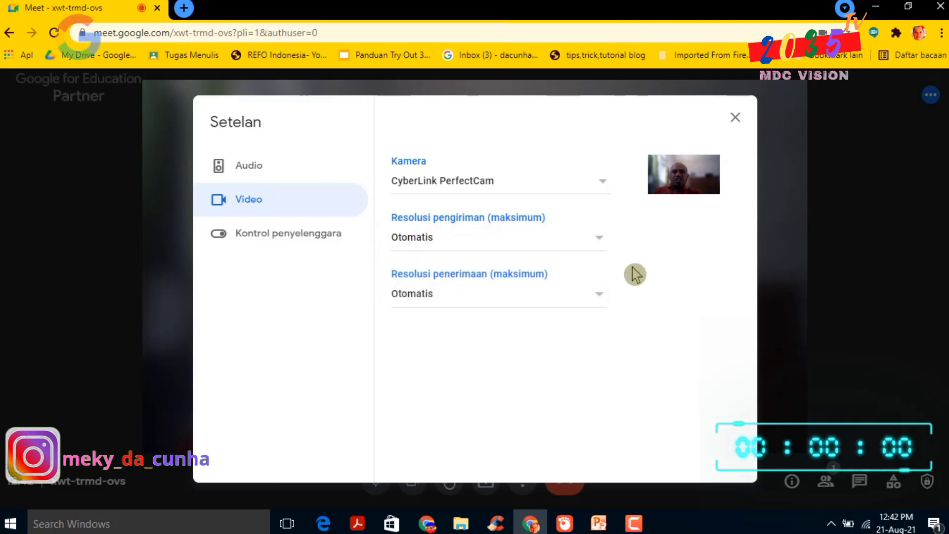
pyautogui.click(599, 297)
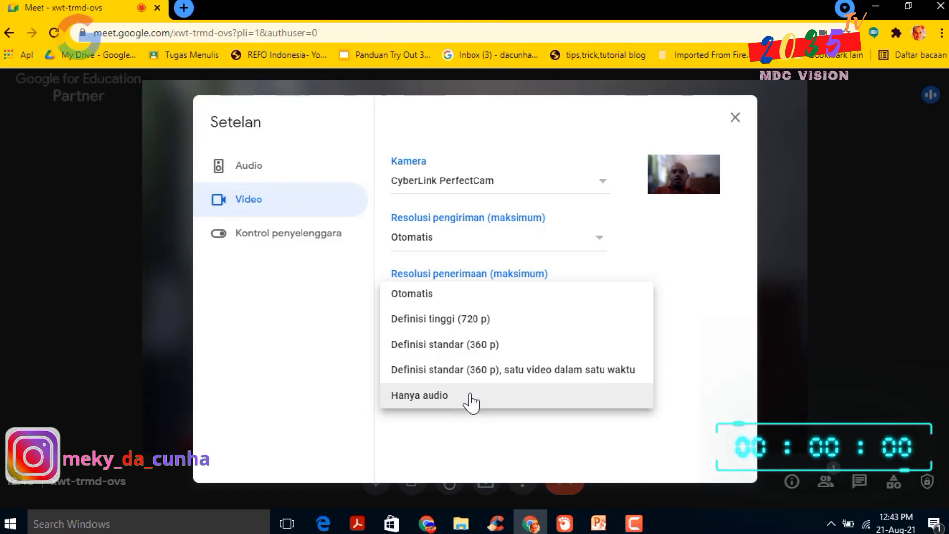
pyautogui.click(318, 411)
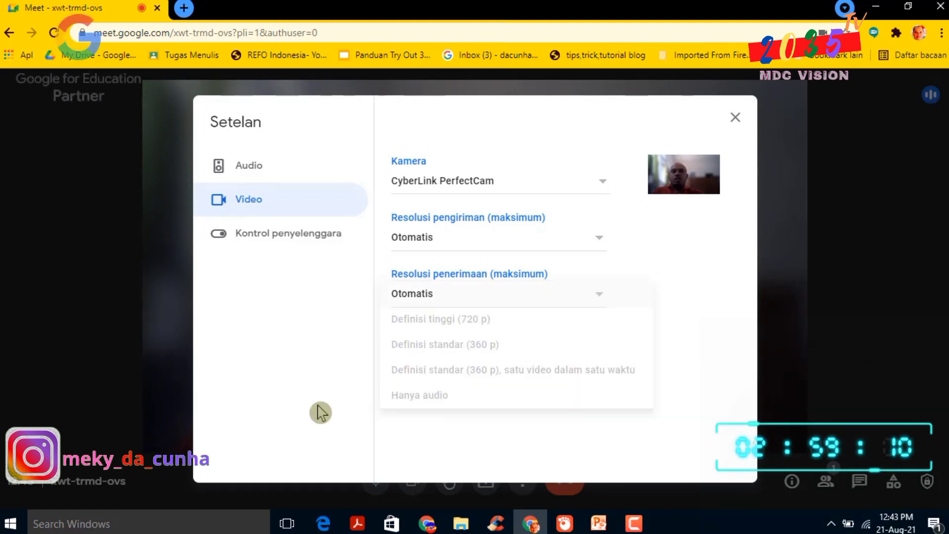
# Read through the Kontrol penyelenggara settings for screen sharing, chat messages and Akses cepat, and close Setelan
pyautogui.click(285, 242)
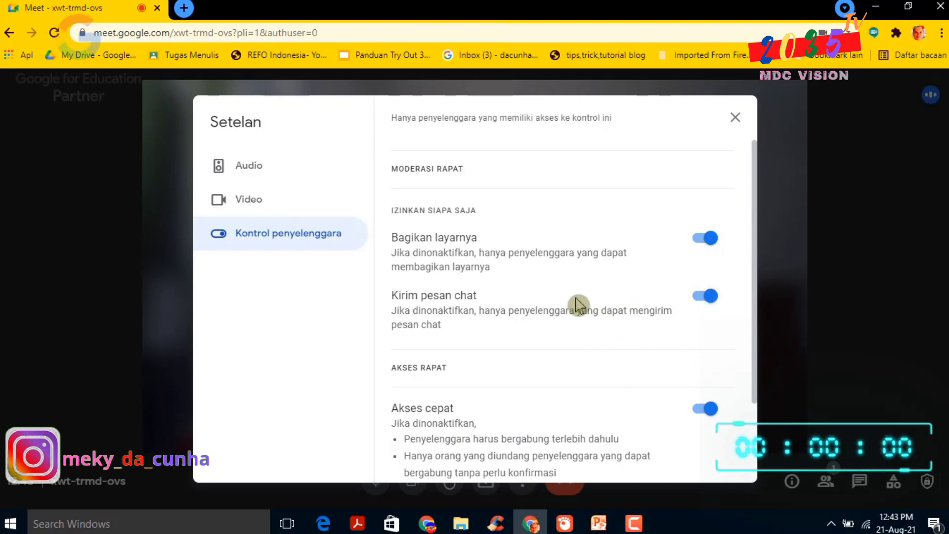
pyautogui.scroll(-2, 566, 343)
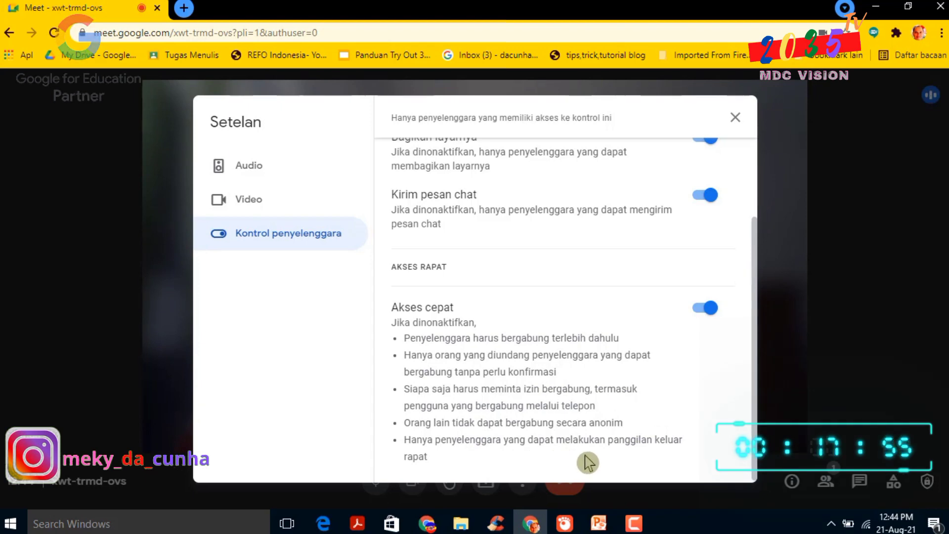
pyautogui.scroll(3, 592, 450)
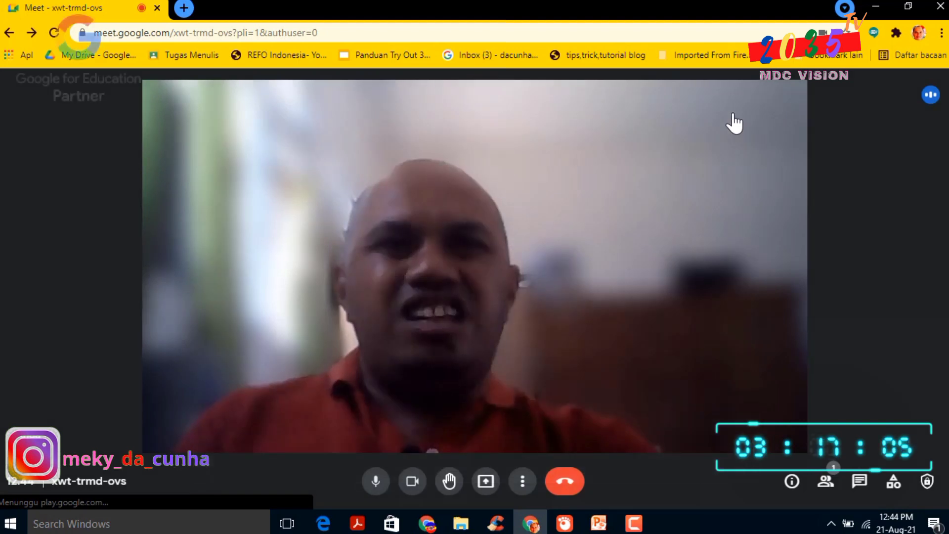
pyautogui.click(735, 119)
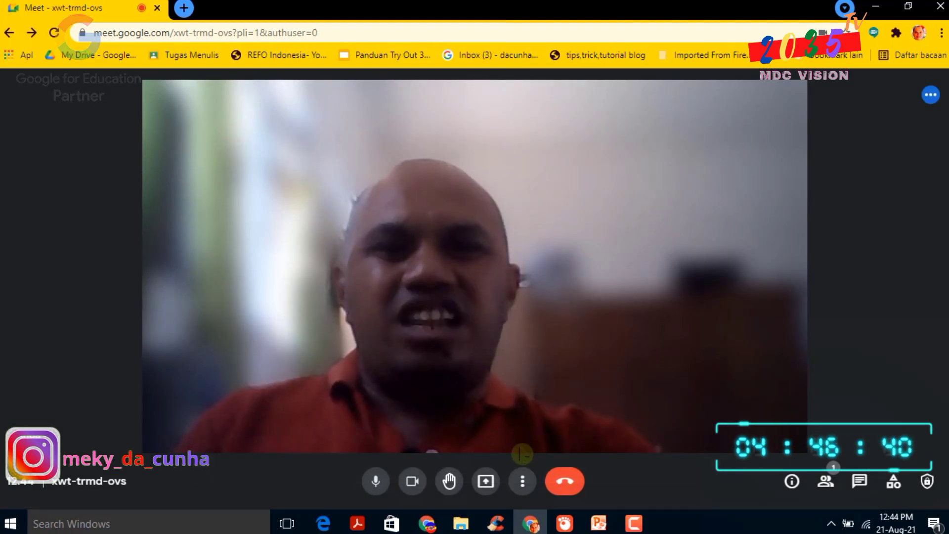
pyautogui.click(522, 481)
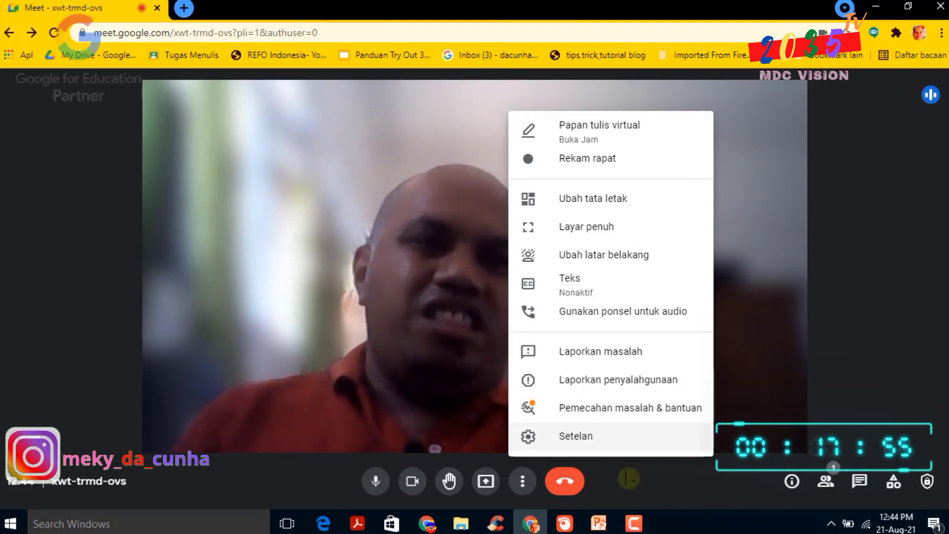
pyautogui.click(600, 487)
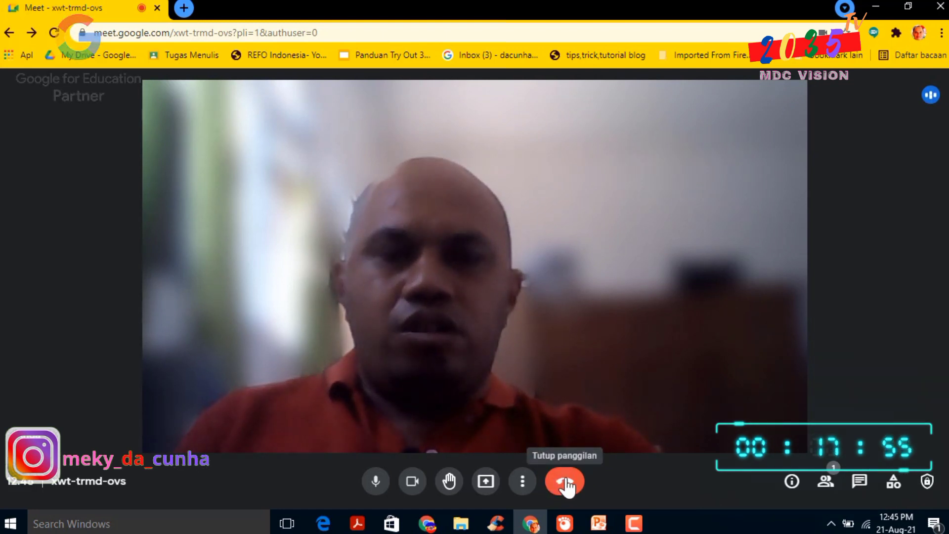
pyautogui.click(791, 481)
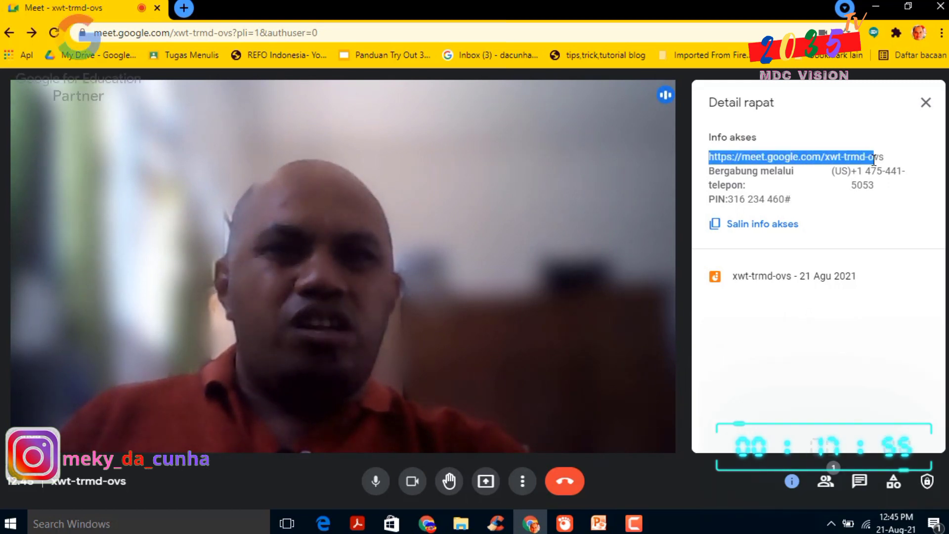
pyautogui.moveTo(883, 157); pyautogui.dragTo(885, 157)
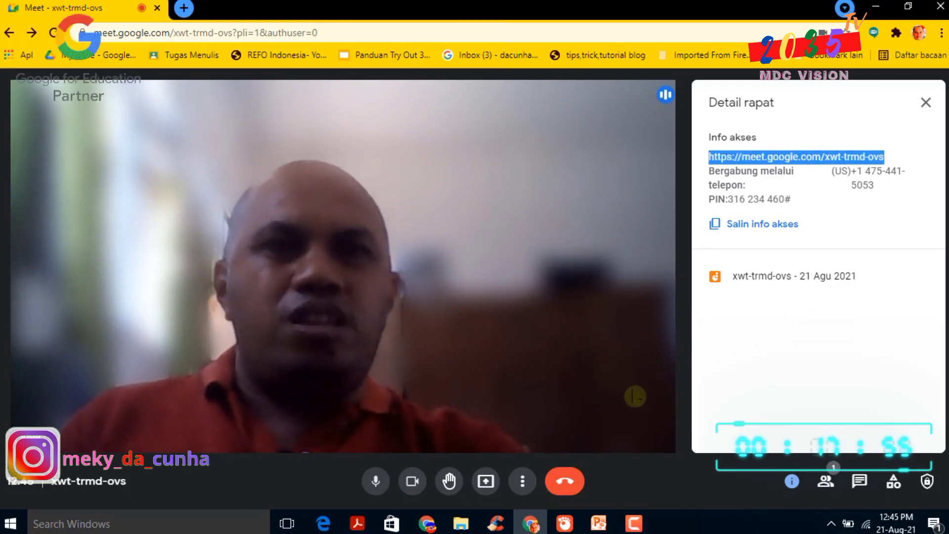
# Look over the meeting's Orang list and the Tambahkan orang invitation suggestions, and close both without inviting anyone
pyautogui.click(826, 484)
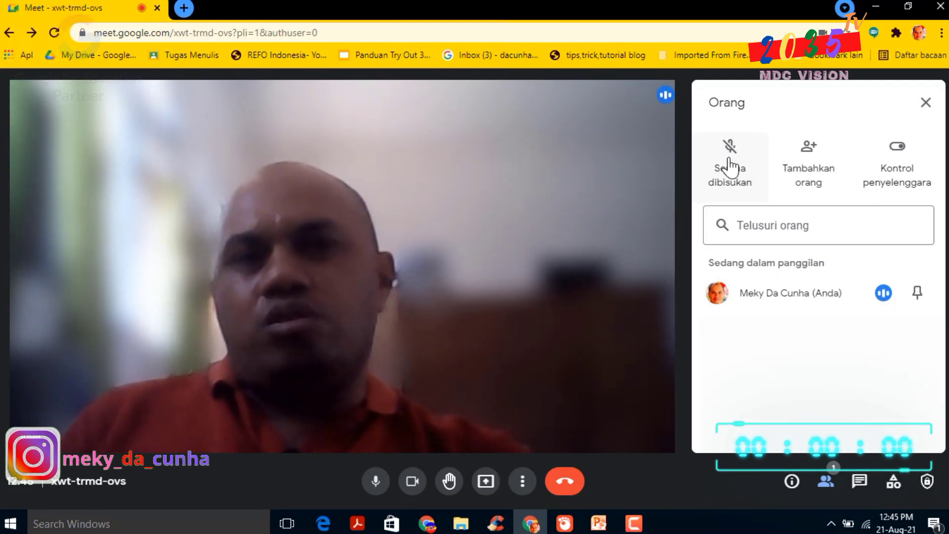
pyautogui.click(810, 153)
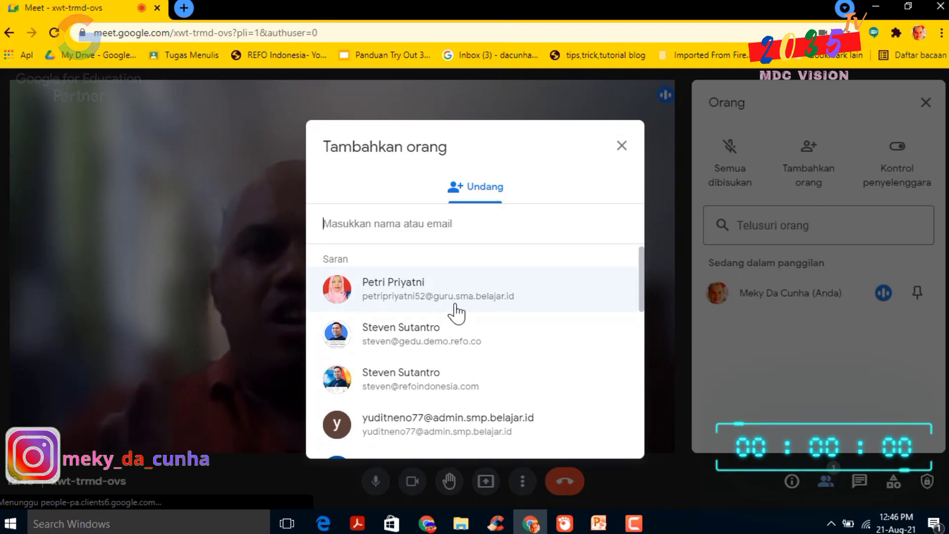
pyautogui.click(619, 149)
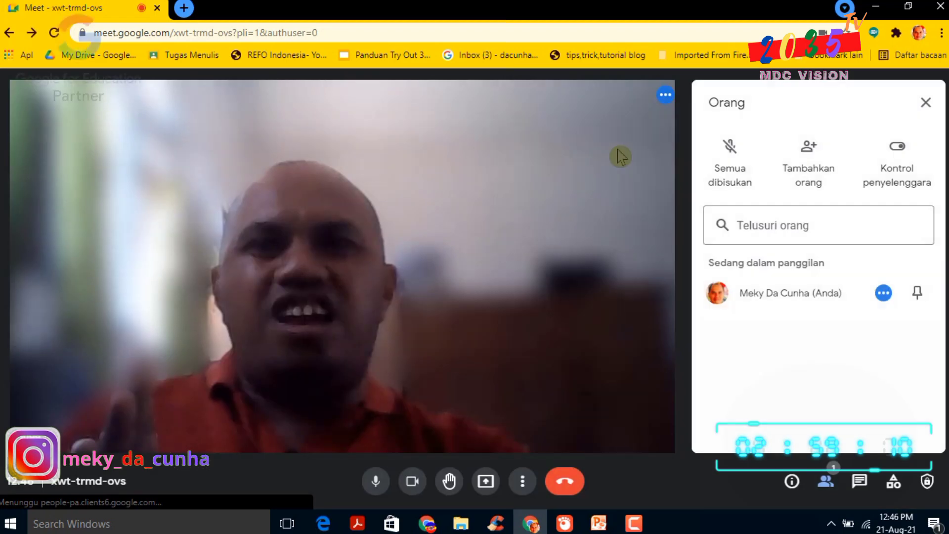
pyautogui.click(927, 103)
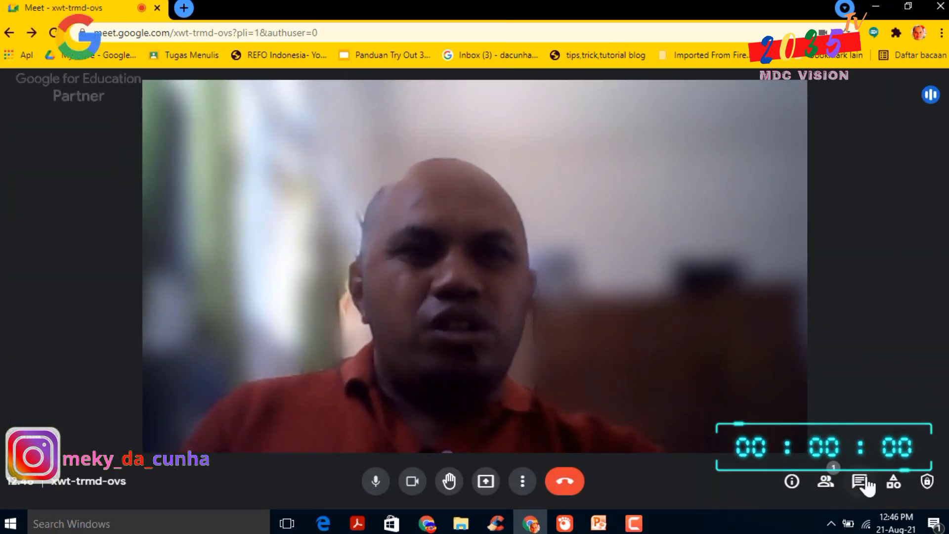
# View the in-call messages and their Izinkan siapa saja mengirim pesan setting, and show the Aktivitas options Papan tulis virtual and Rekaman
pyautogui.click(860, 480)
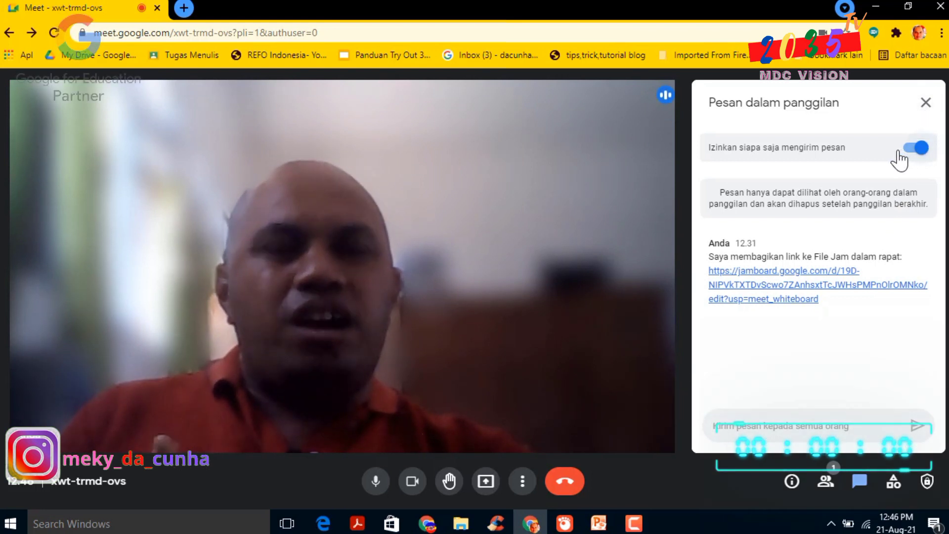
pyautogui.click(925, 103)
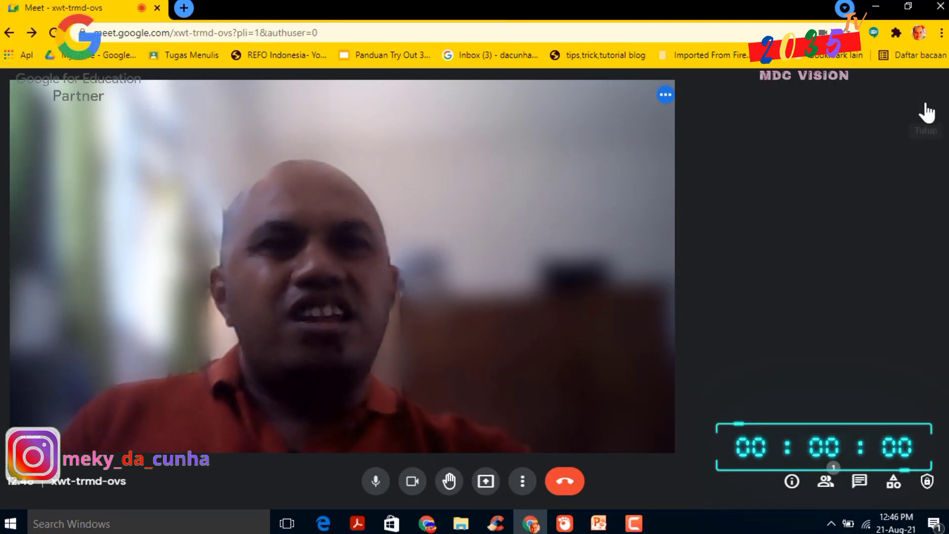
pyautogui.click(894, 484)
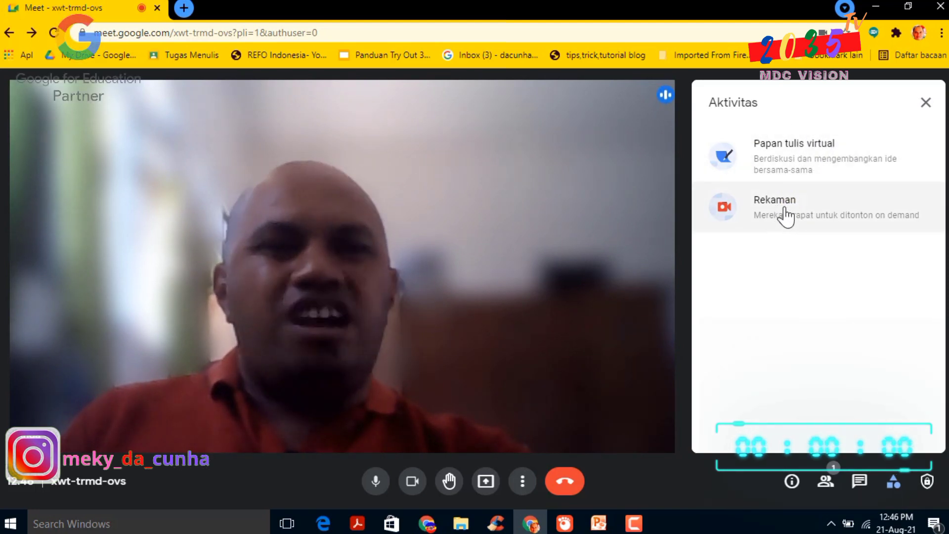
# Read through the Keamanan rapat settings for Bagikan layarnya, Kirim pesan chat and Akses cepat, and close them unchanged
pyautogui.click(926, 490)
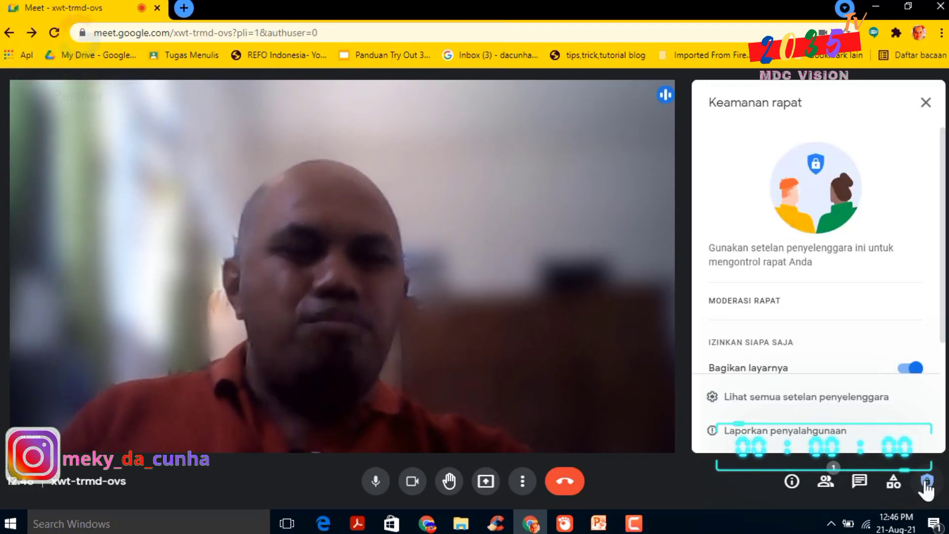
pyautogui.scroll(-3, 862, 312)
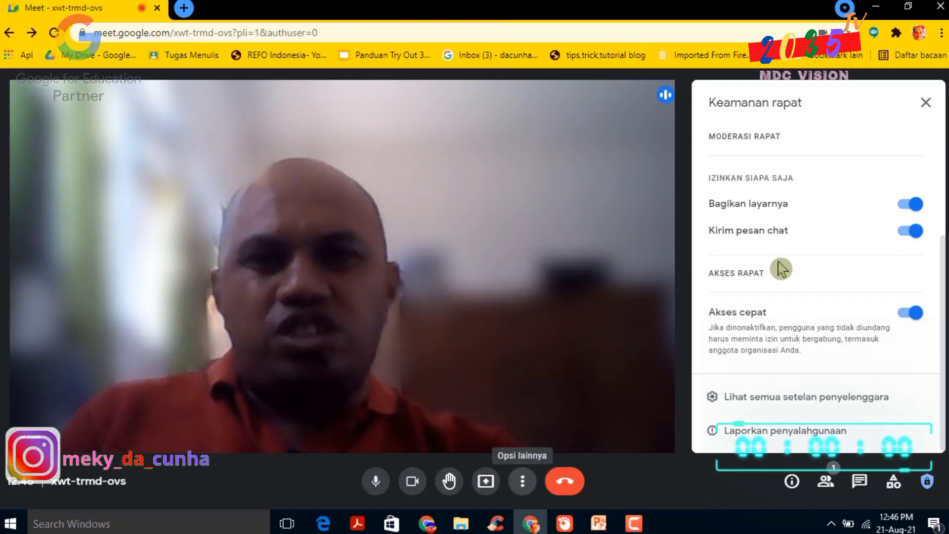
pyautogui.scroll(3, 791, 361)
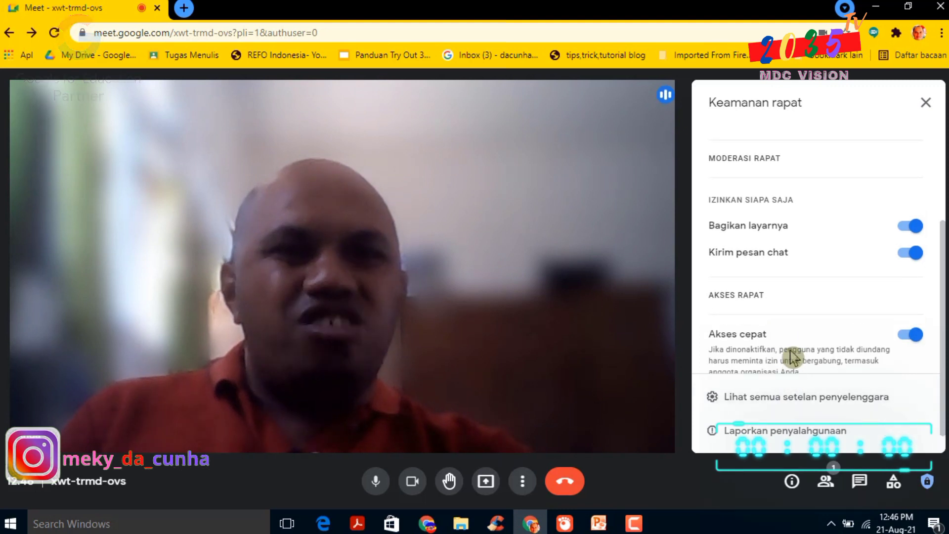
pyautogui.scroll(1, 791, 351)
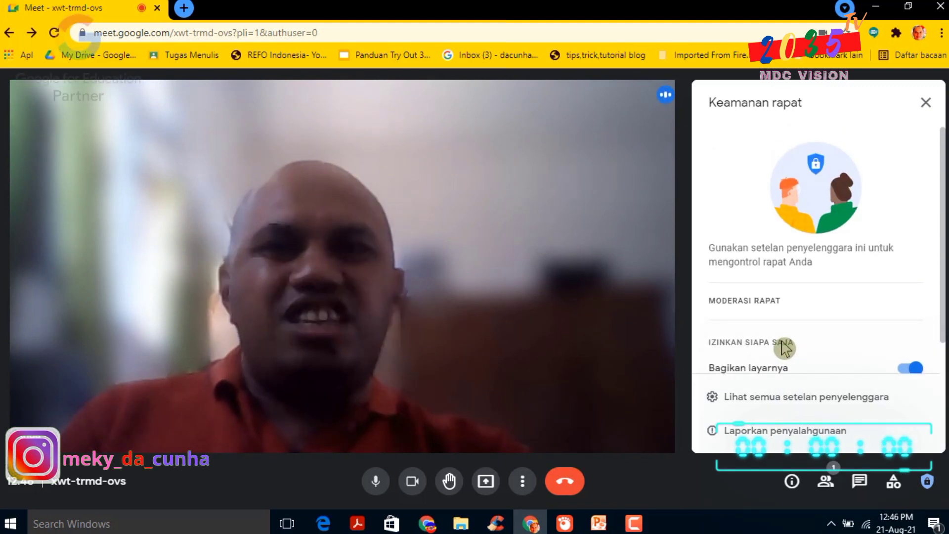
pyautogui.click(925, 103)
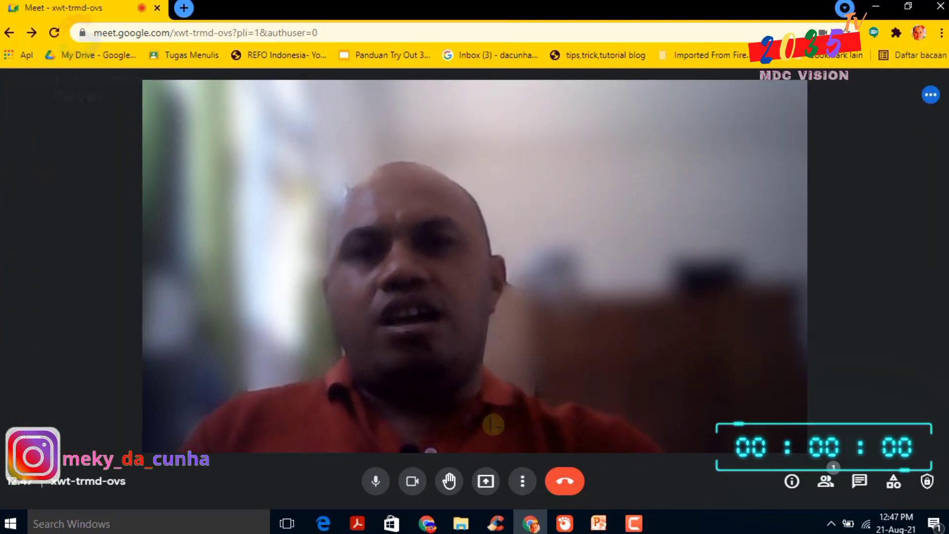
# Turn off the camera and mute the microphone in the meeting
pyautogui.click(411, 487)
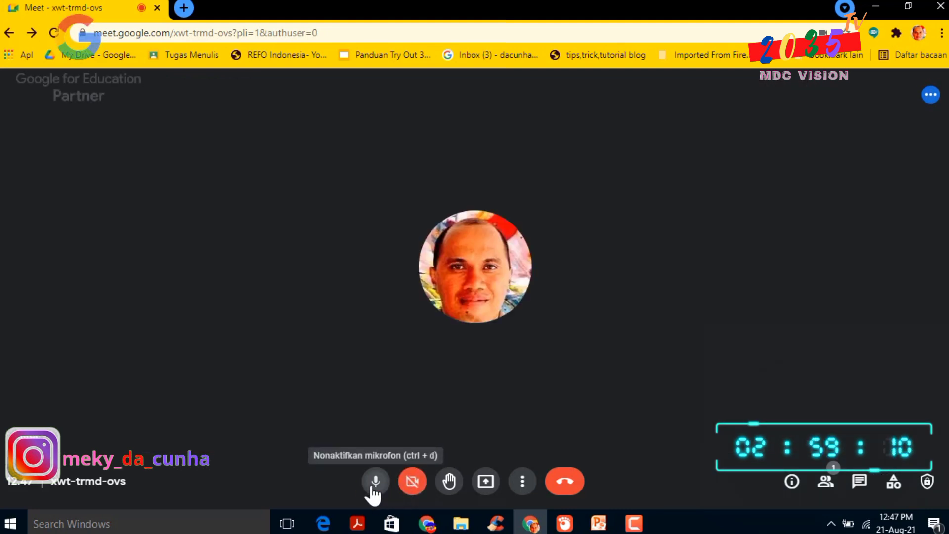
pyautogui.click(375, 489)
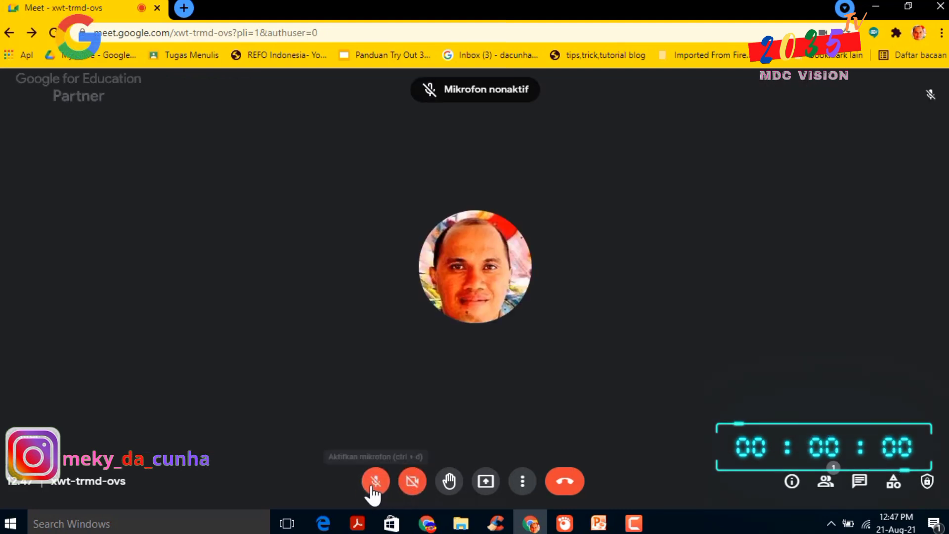